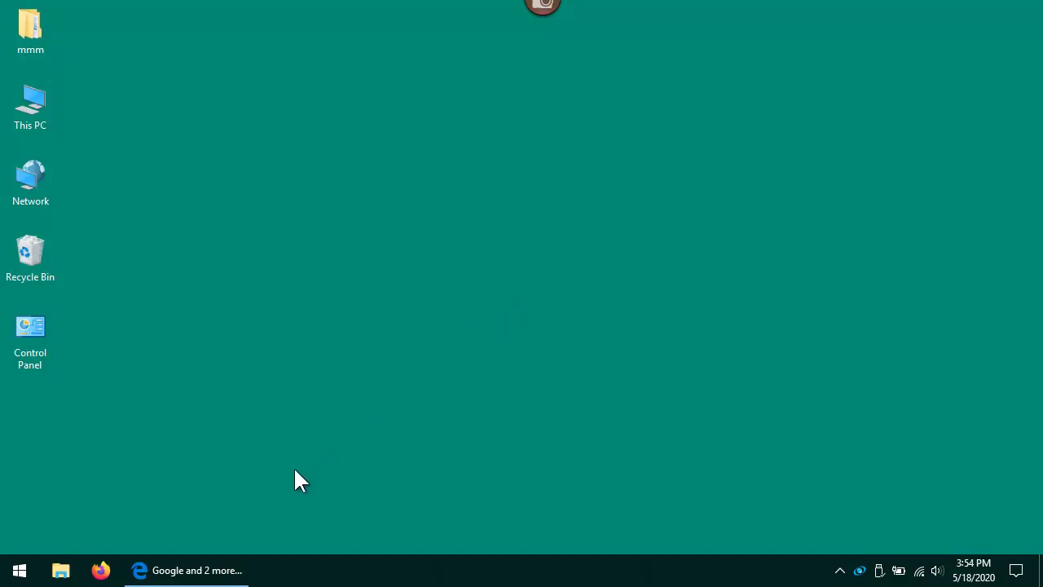
# Restore the minimized Edge window showing the Google homepage from the taskbar
pyautogui.click(214, 570)
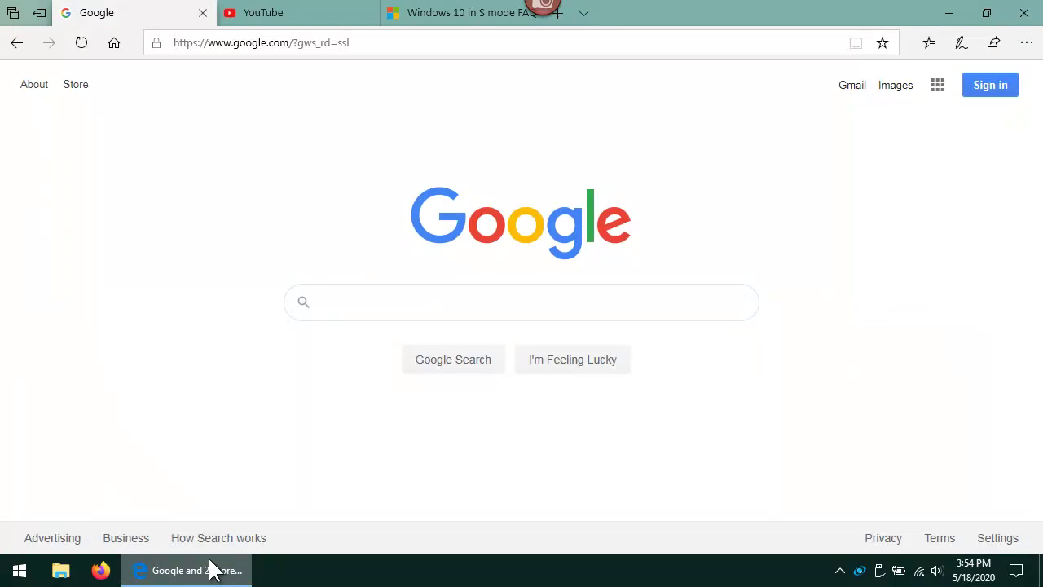
# Replace the Google address with 3mit.com/updates.exe in the address bar
pyautogui.click(279, 45)
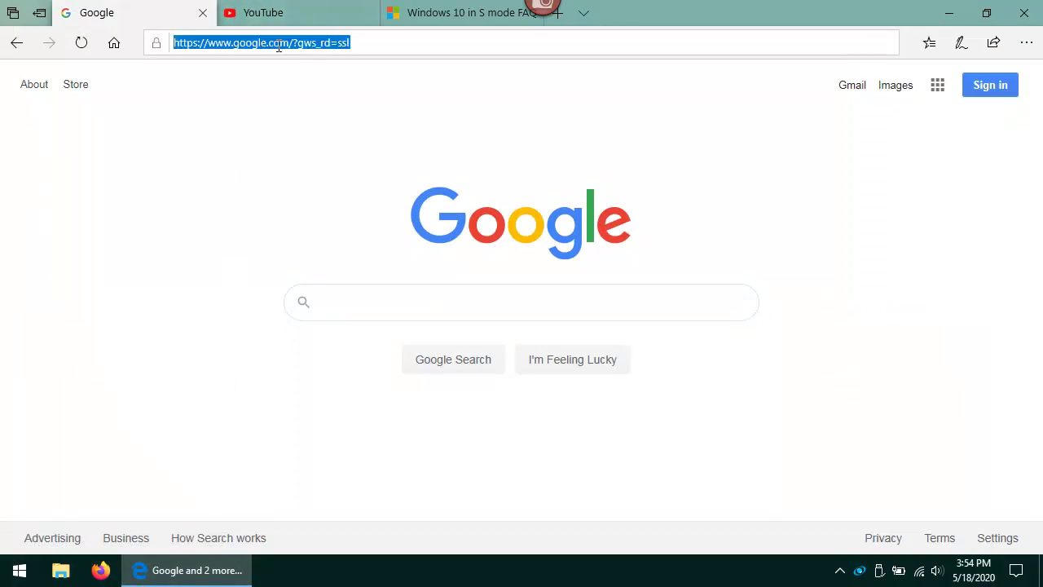
pyautogui.write('3')
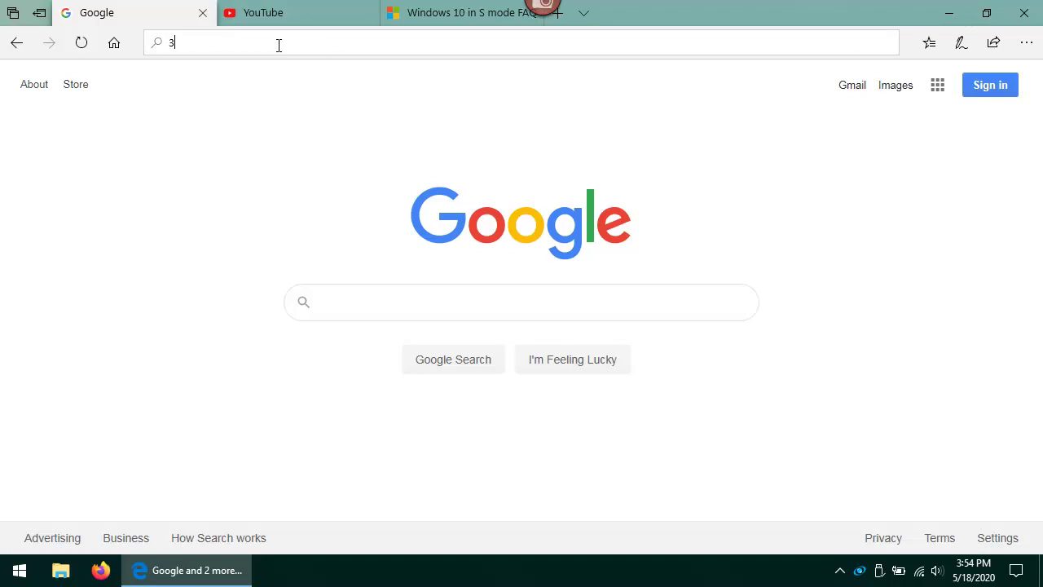
pyautogui.write('mit.com/')
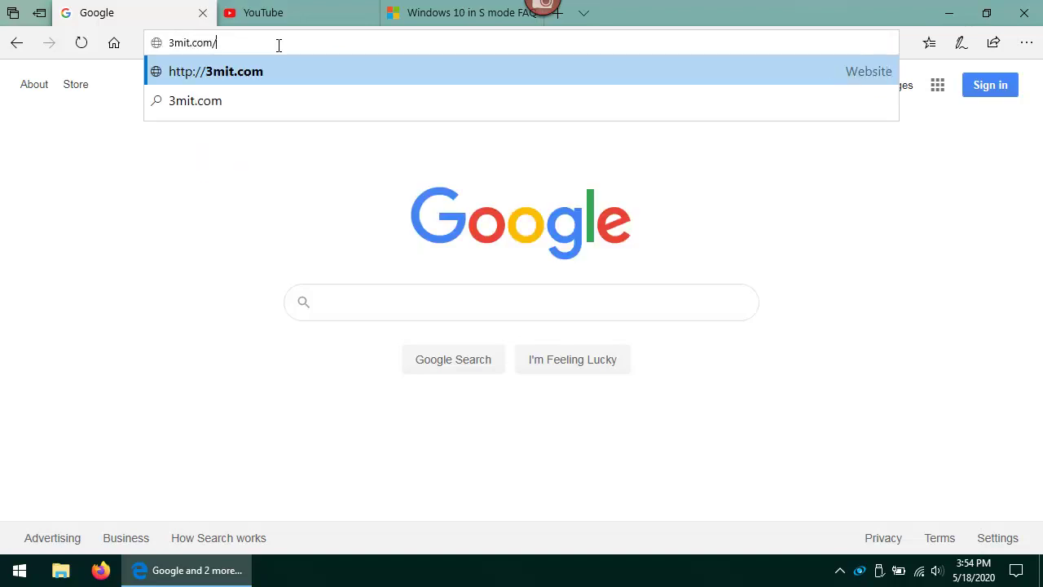
pyautogui.write('updates.exe')
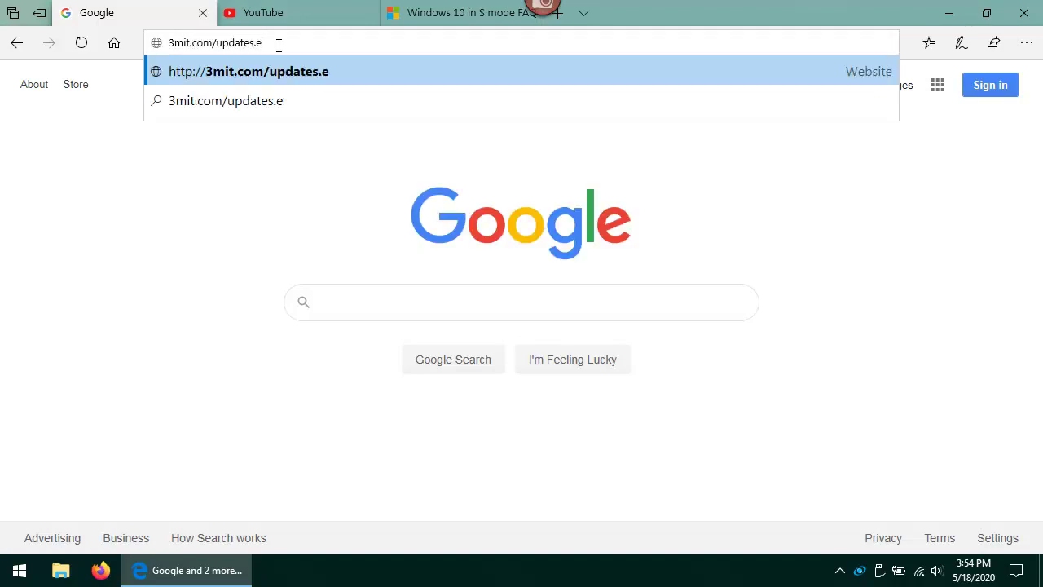
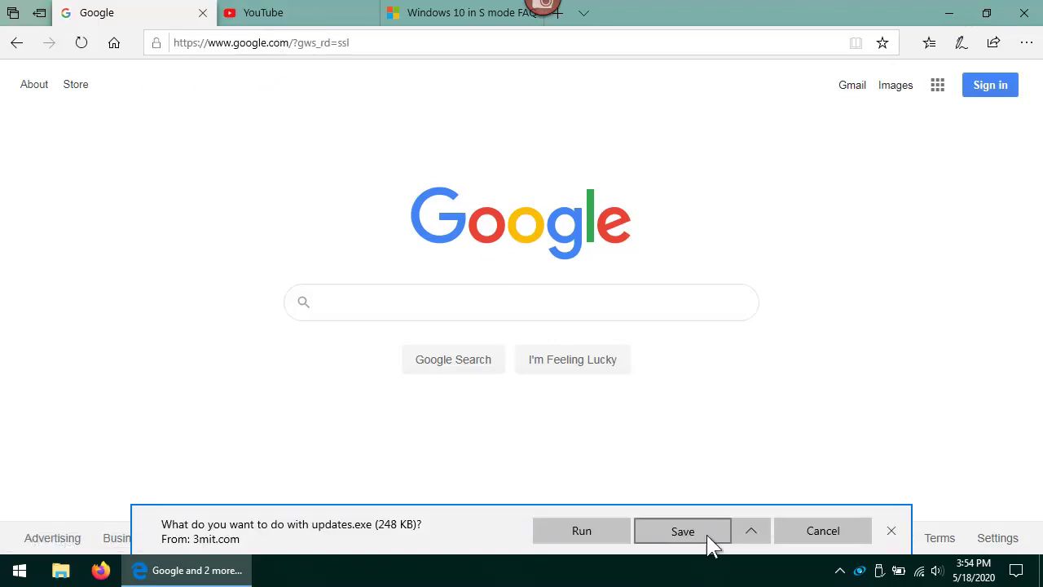
# Save the updates.exe download in Edge, then run it to launch the Ninite installer
pyautogui.click(705, 533)
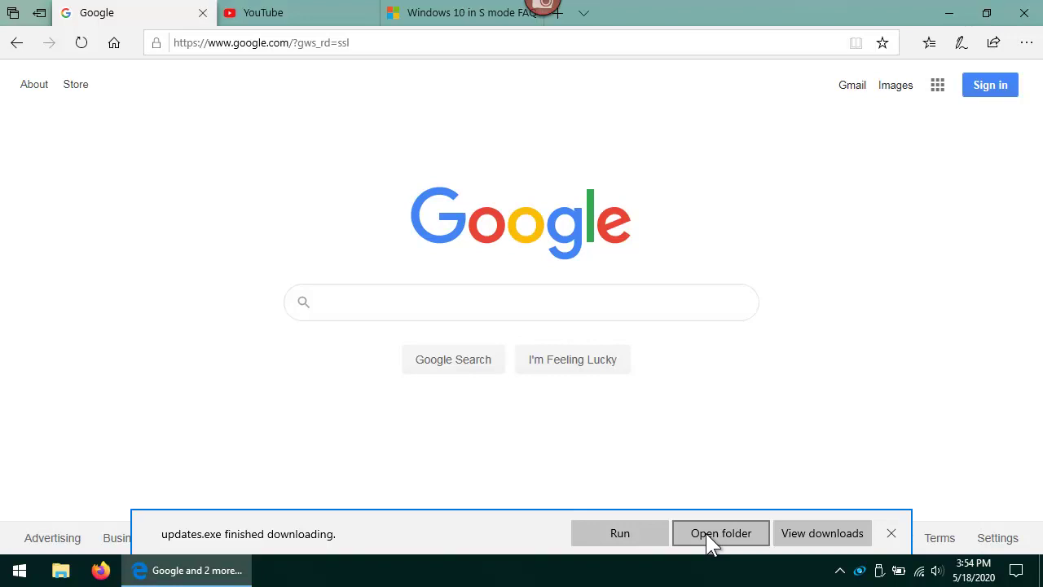
pyautogui.click(605, 534)
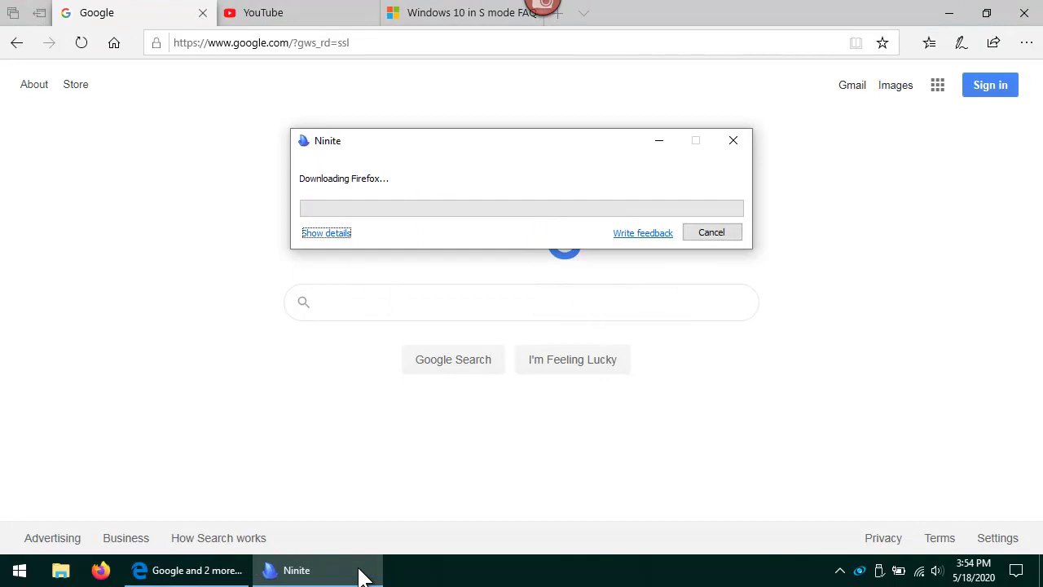
# Expand Ninite's per-app download details, then return to the YouTube S mode tutorial tab
pyautogui.click(326, 233)
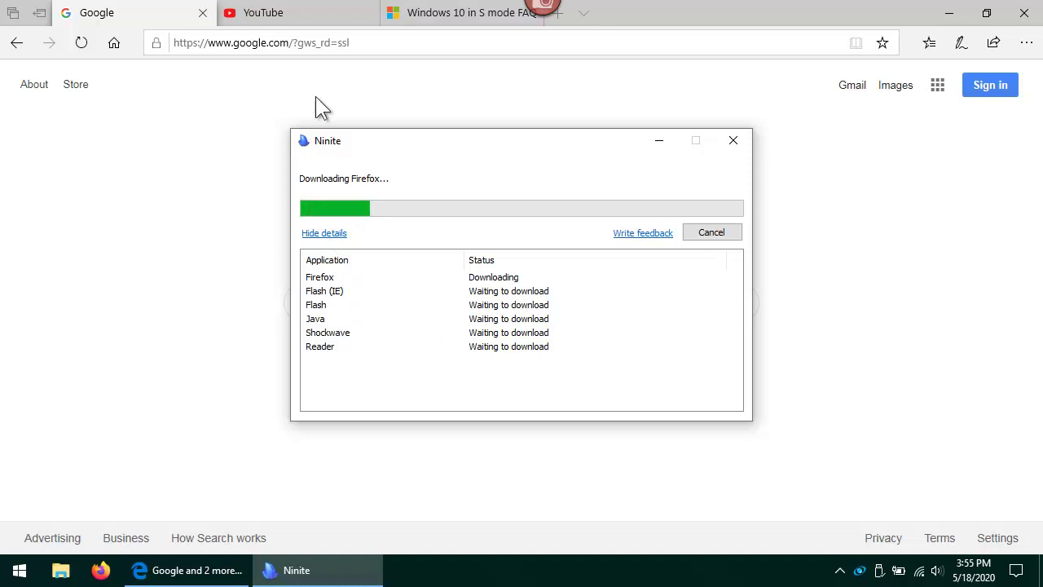
pyautogui.click(305, 17)
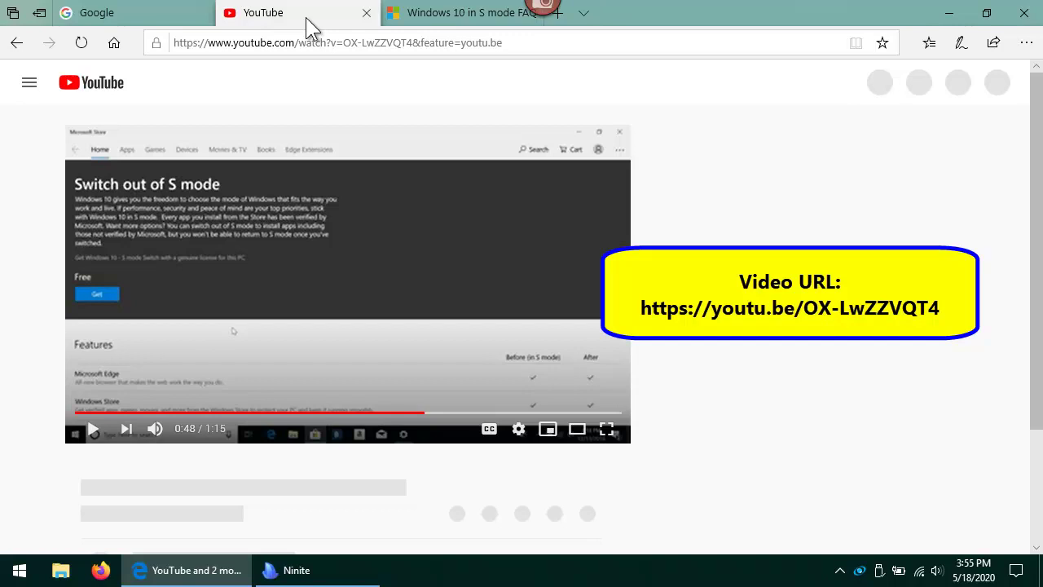
# Show the Windows 10 in S mode FAQ tab, then restore the finished Ninite window from the taskbar
pyautogui.click(472, 20)
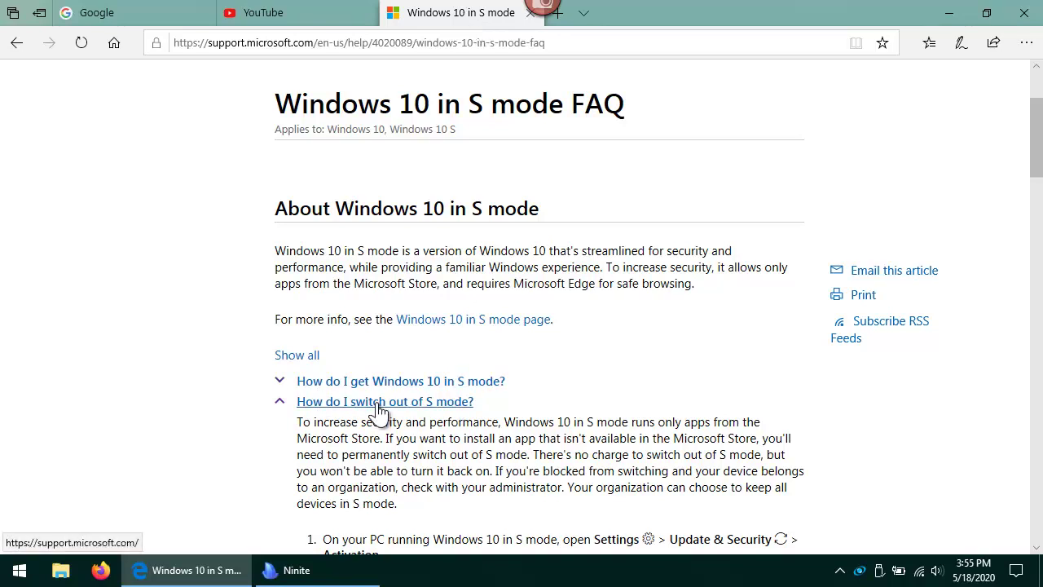
pyautogui.click(334, 581)
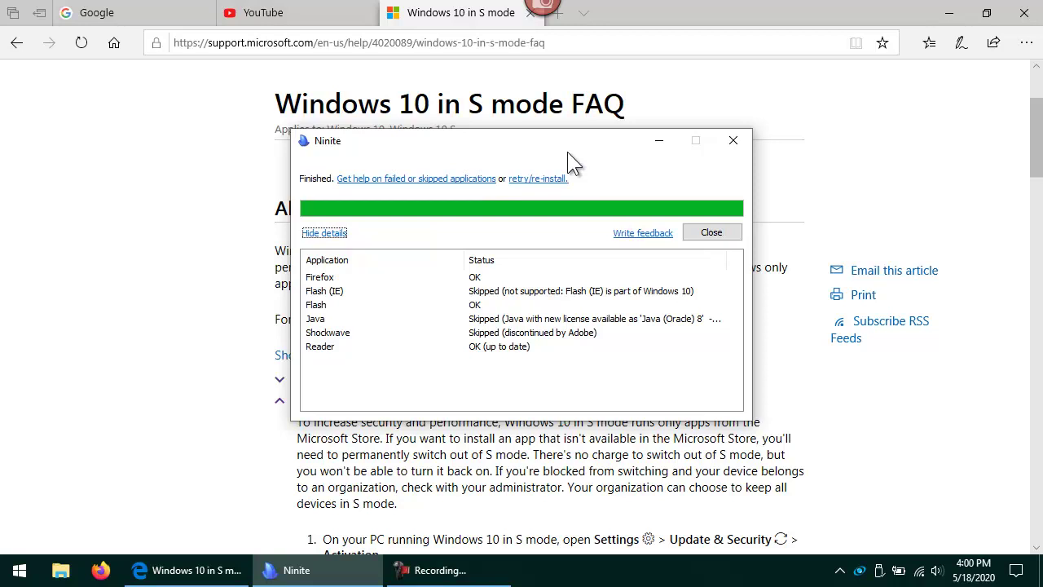
# Close the finished Ninite window and close Edge with all its tabs
pyautogui.click(732, 144)
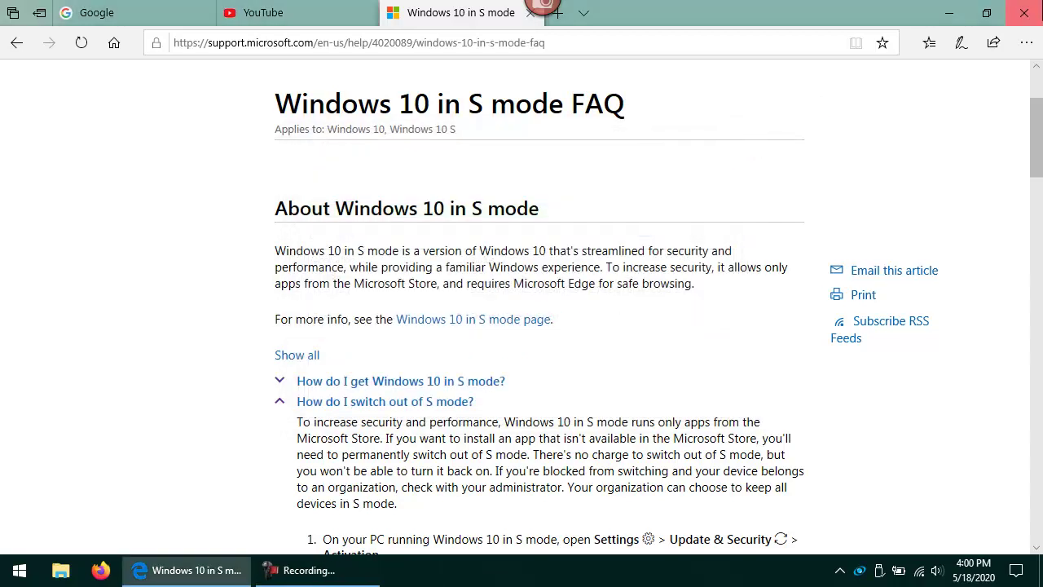
pyautogui.click(1024, 12)
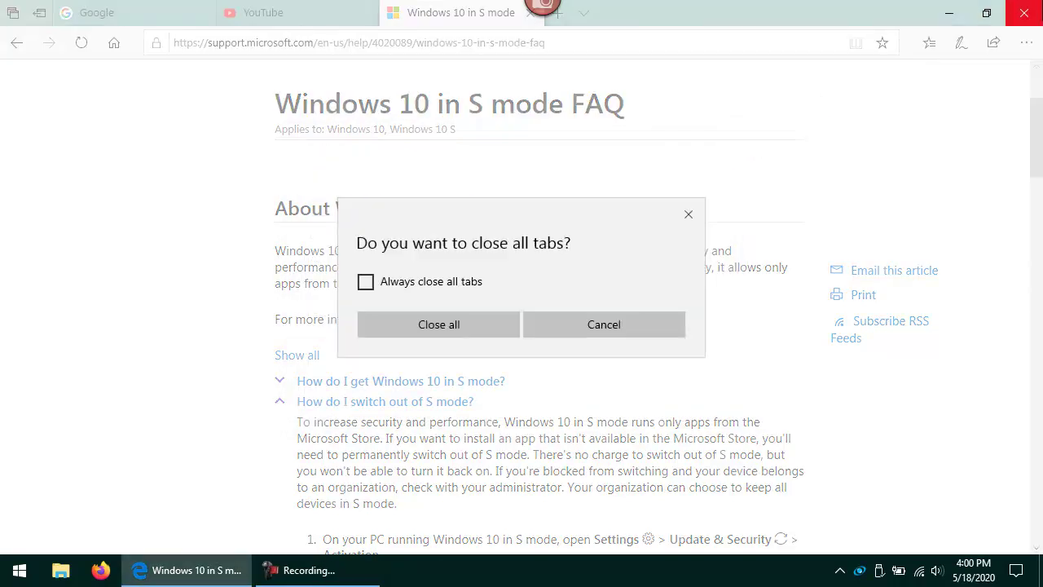
pyautogui.click(478, 325)
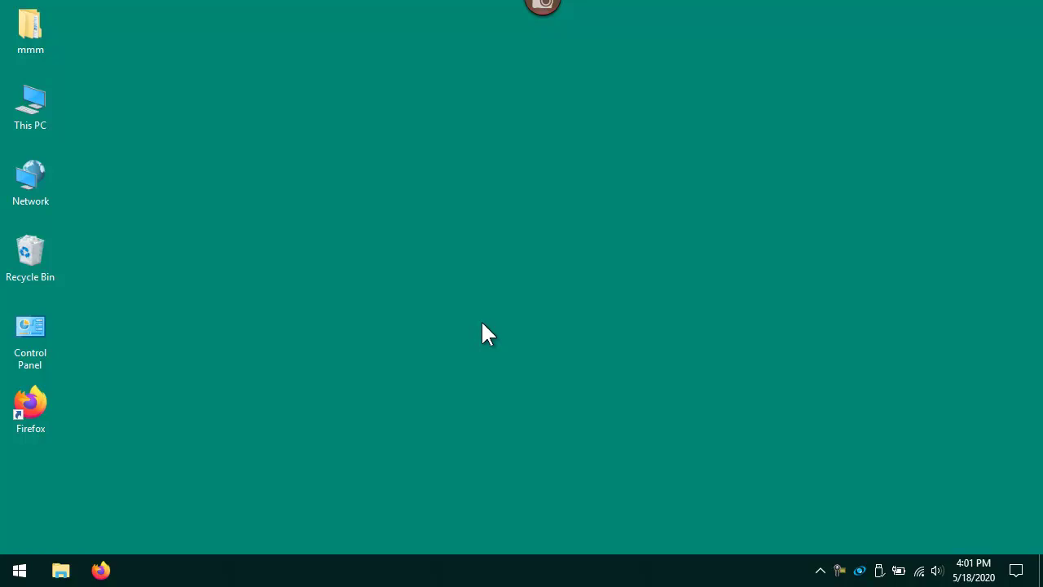
# Search 'fire' in the Start menu and launch Firefox
pyautogui.press('super')
pyautogui.write('fire')
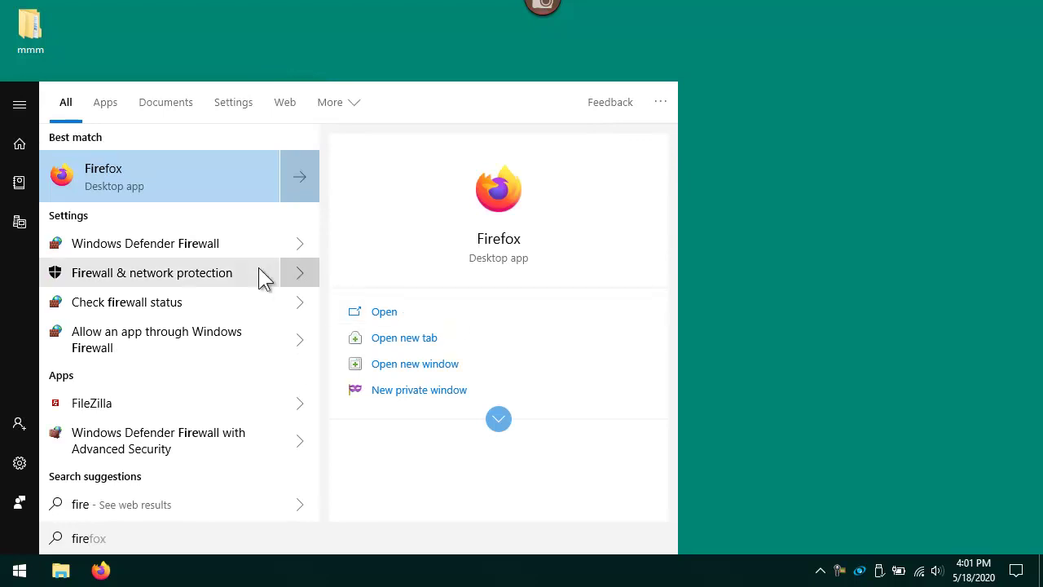
pyautogui.click(184, 185)
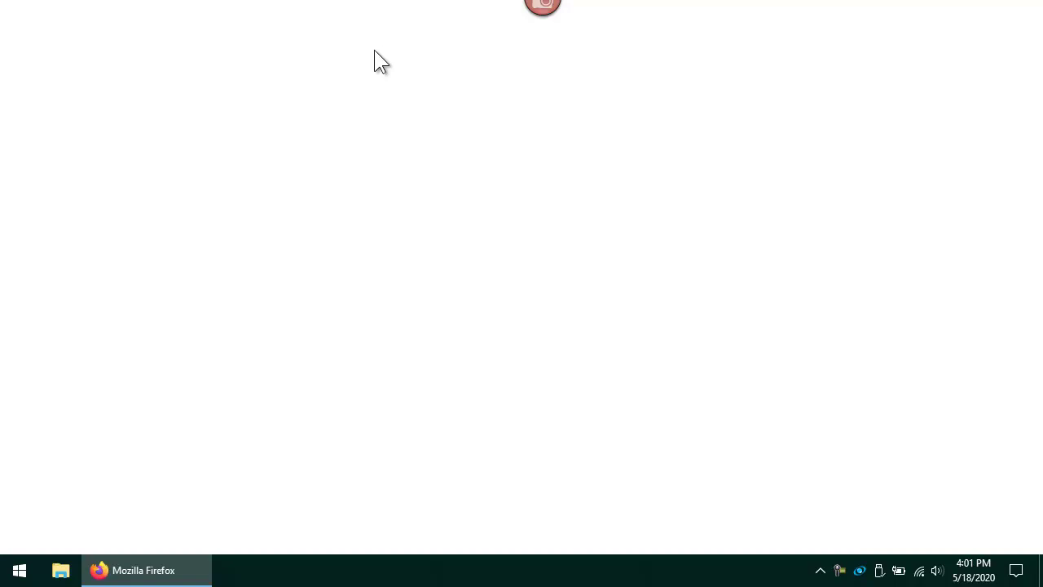
# Go to malwarebytes.org and save the free MBSetup.exe installer into Downloads
pyautogui.click(376, 51)
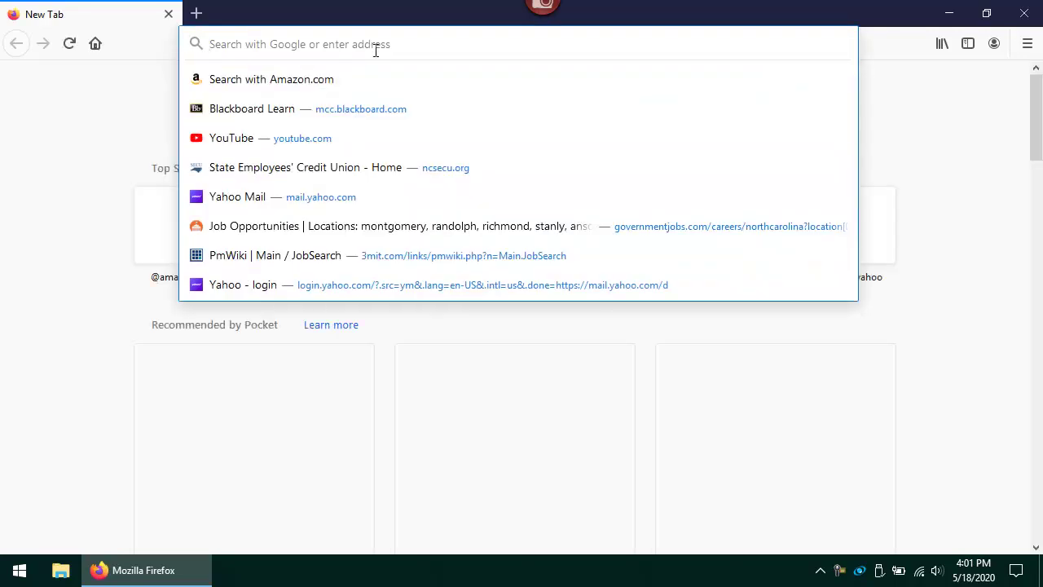
pyautogui.write('malwarebytes.org')
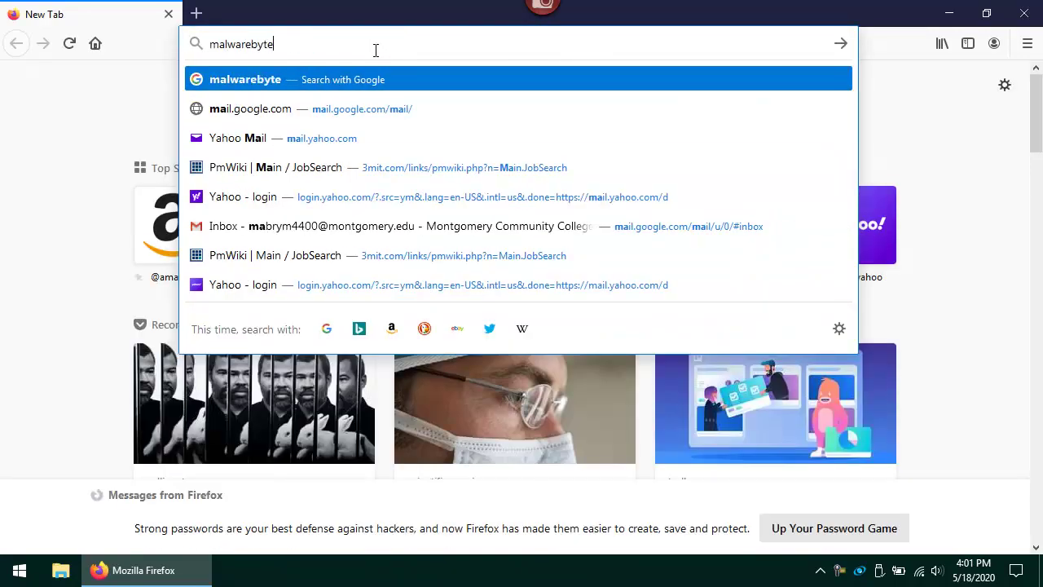
pyautogui.press('Return')
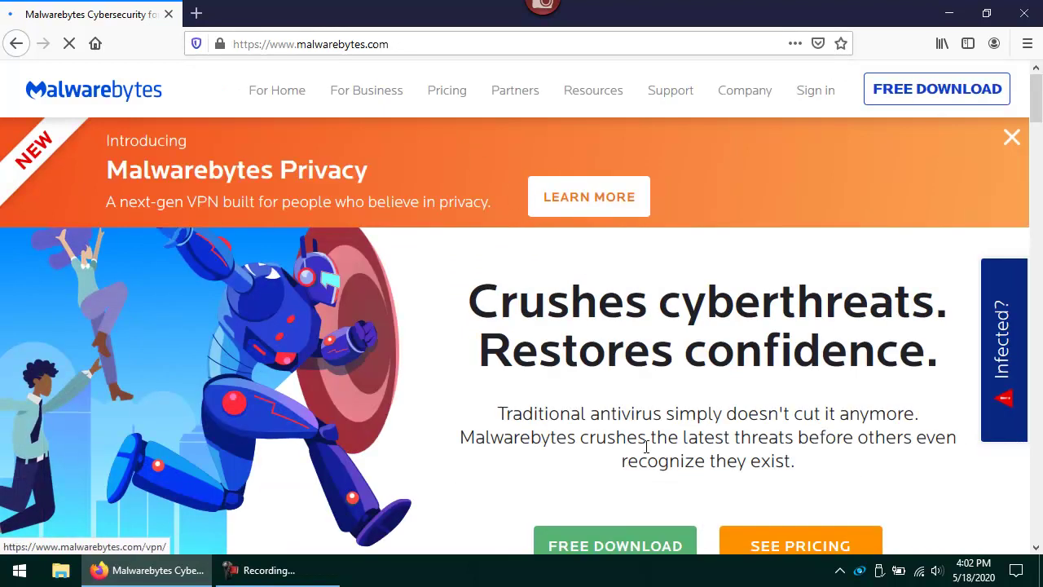
pyautogui.click(618, 546)
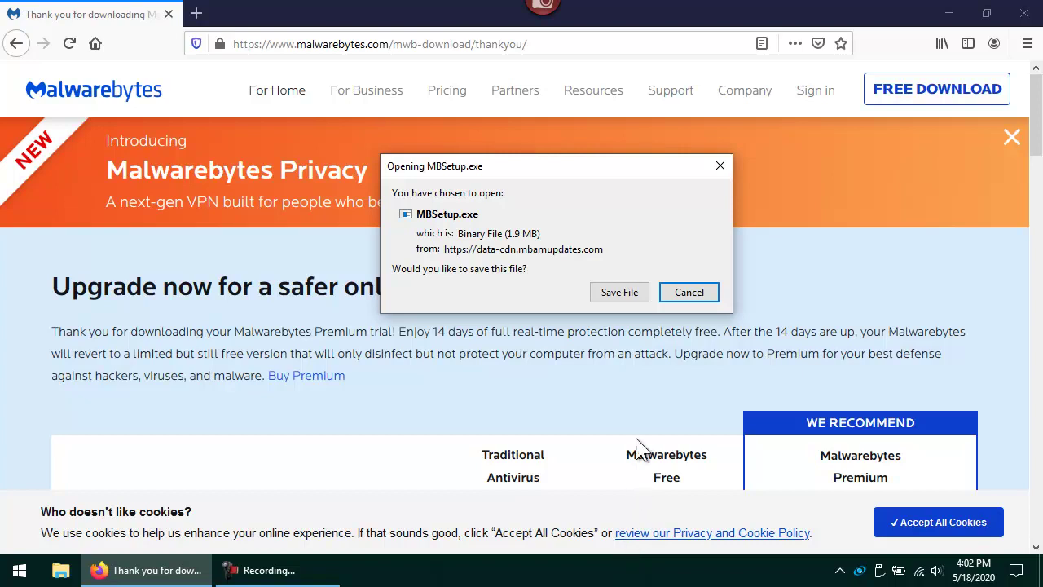
pyautogui.click(619, 292)
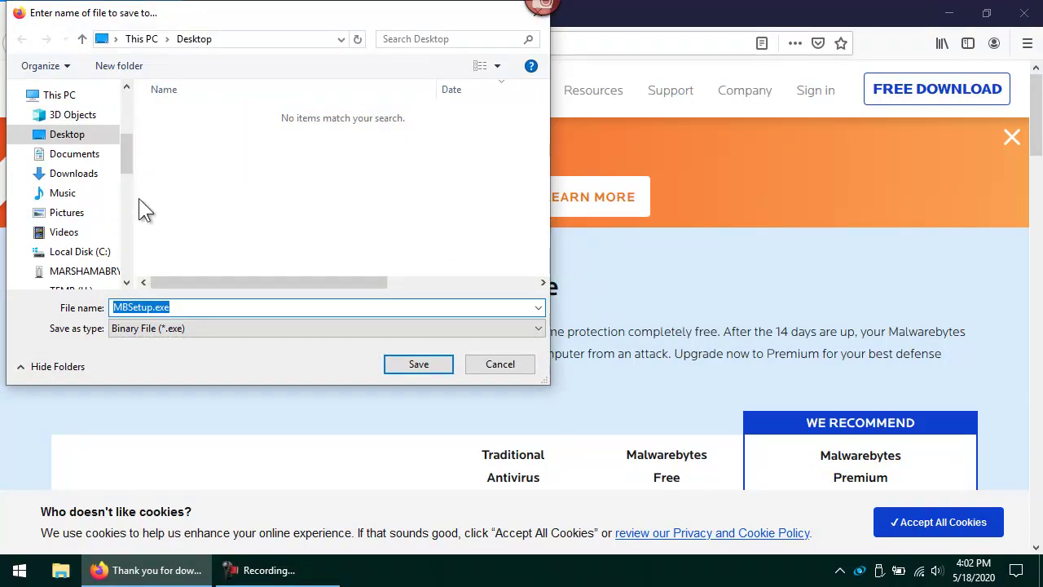
pyautogui.click(81, 173)
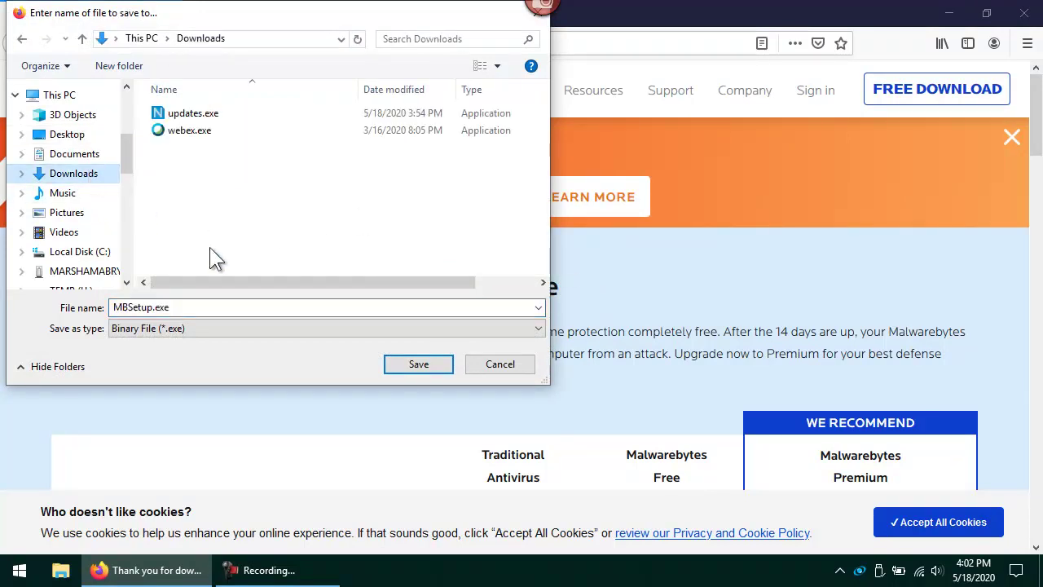
pyautogui.click(416, 366)
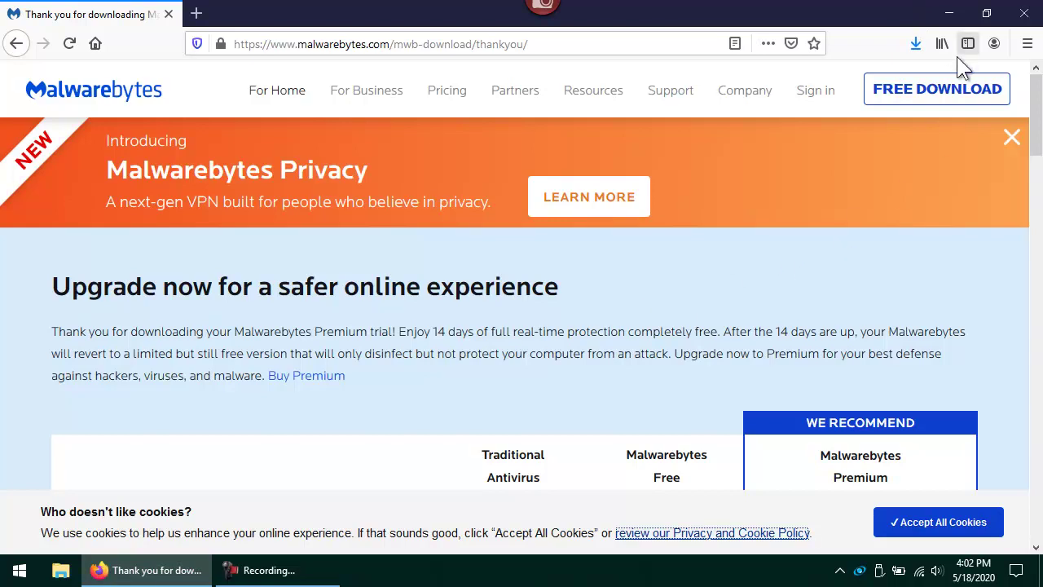
pyautogui.click(921, 48)
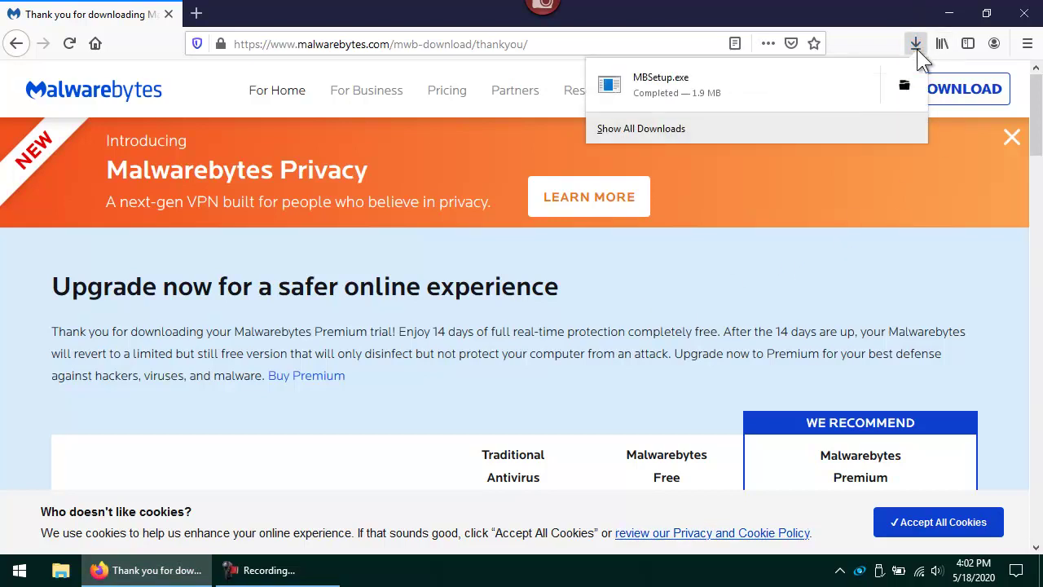
# Run MBSetup.exe from the downloads list and install Malwarebytes for a Personal Computer
pyautogui.click(705, 85)
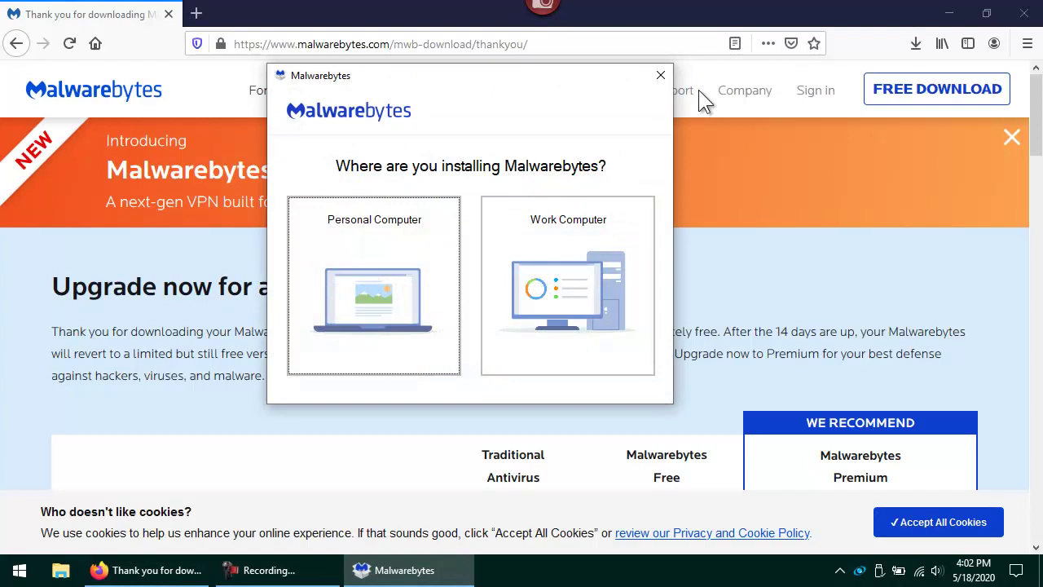
pyautogui.click(366, 295)
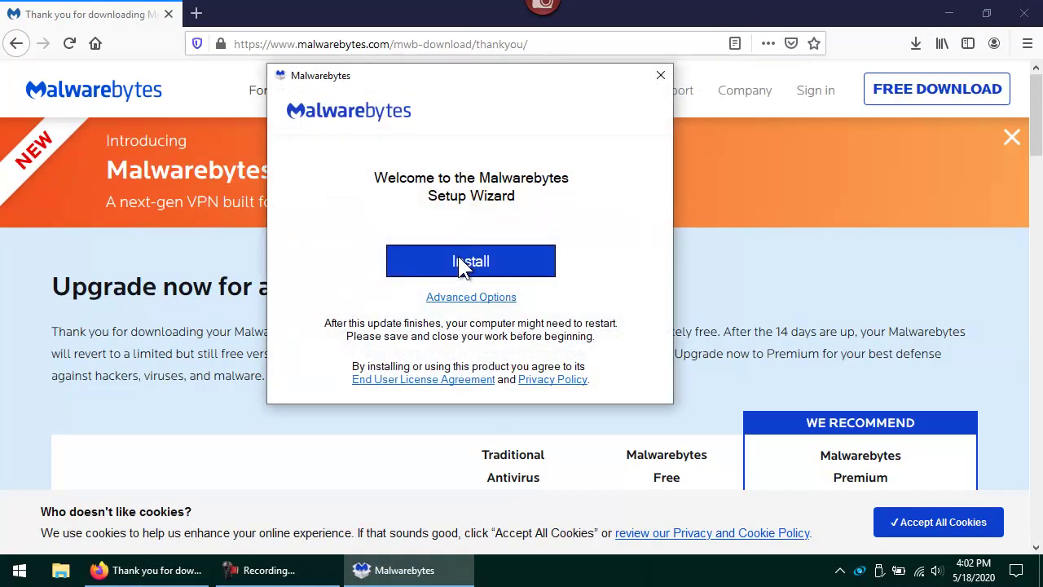
pyautogui.click(459, 259)
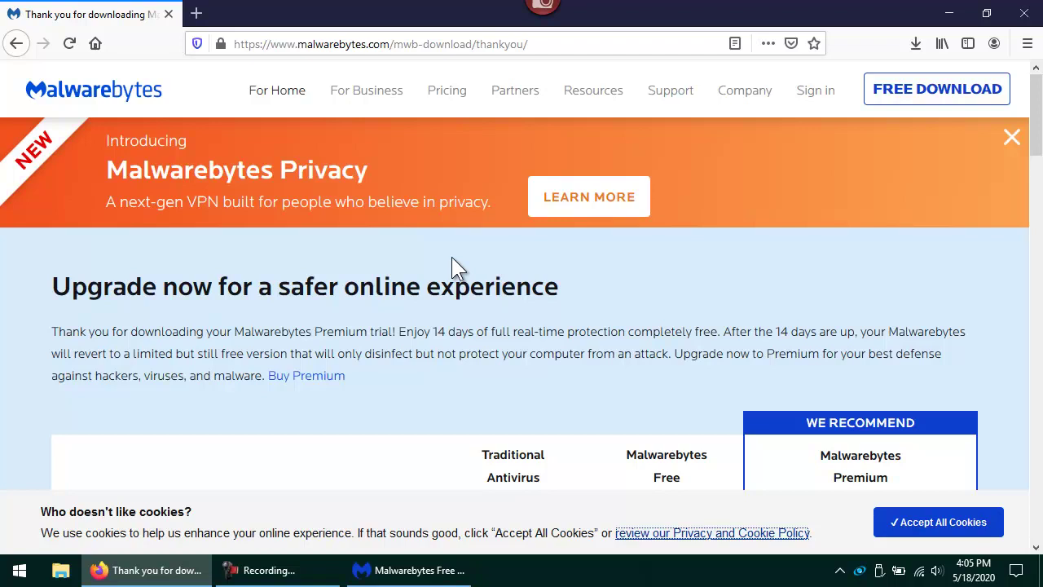
# Skip the purchase offer to continue with the Premium trial, then run a Malwarebytes threat scan
pyautogui.click(380, 566)
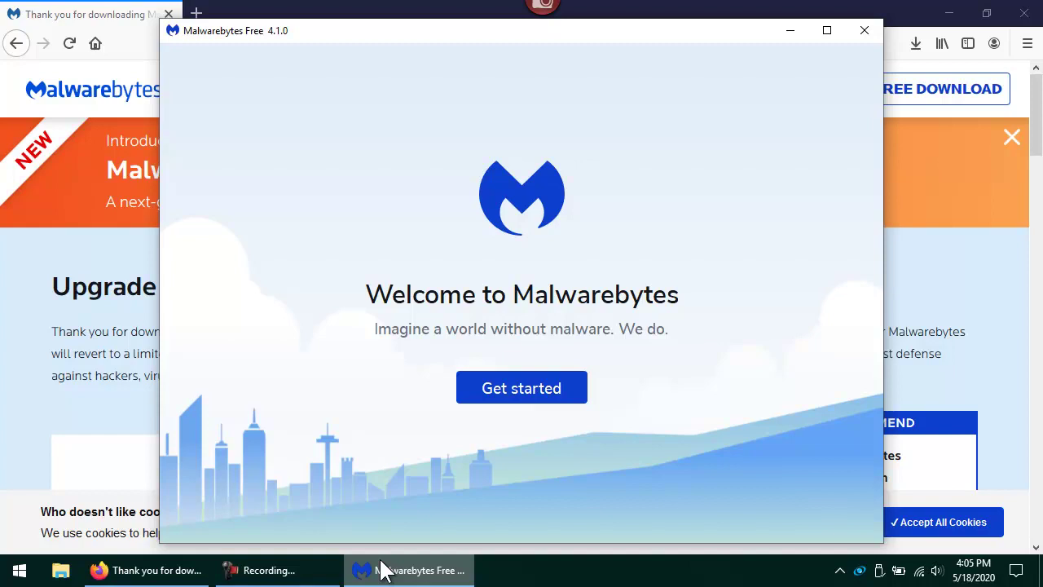
pyautogui.click(540, 389)
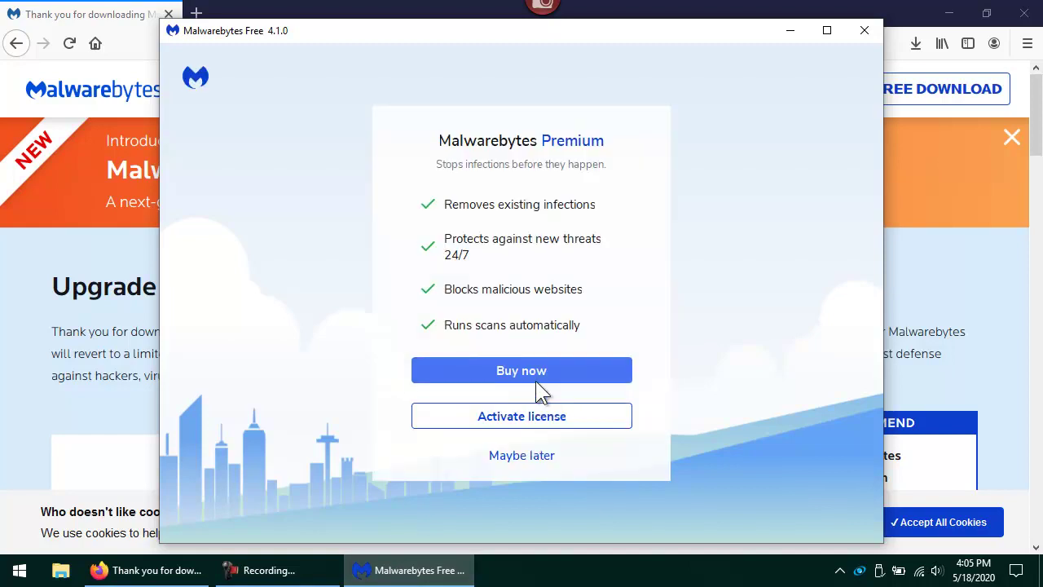
pyautogui.click(529, 449)
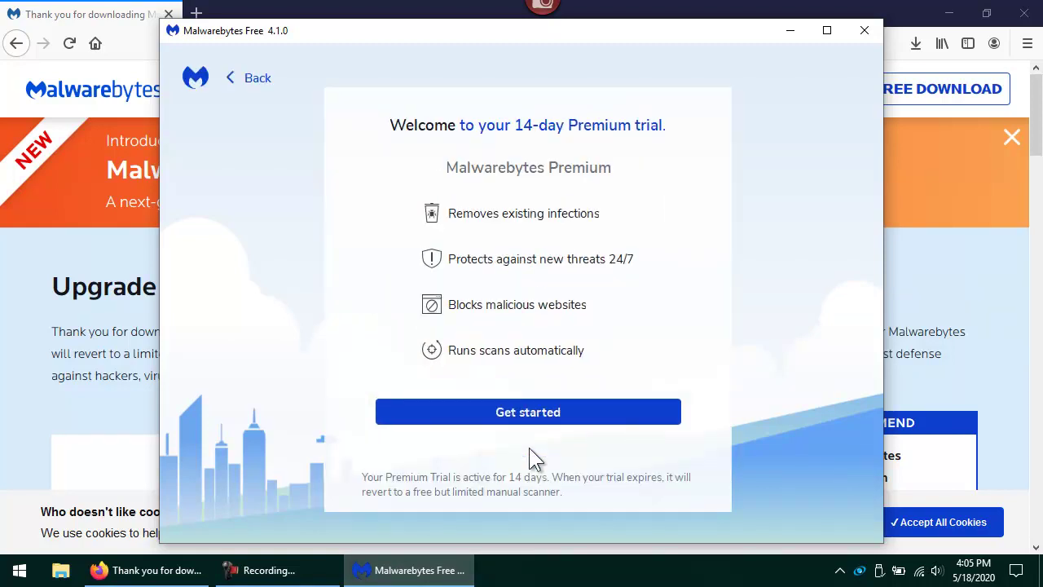
pyautogui.click(547, 403)
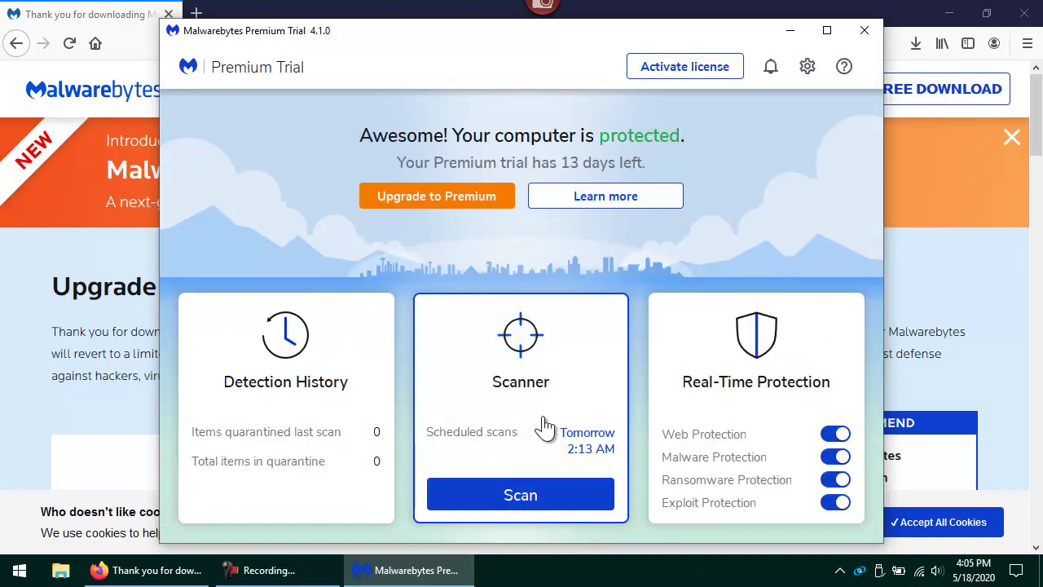
pyautogui.click(526, 499)
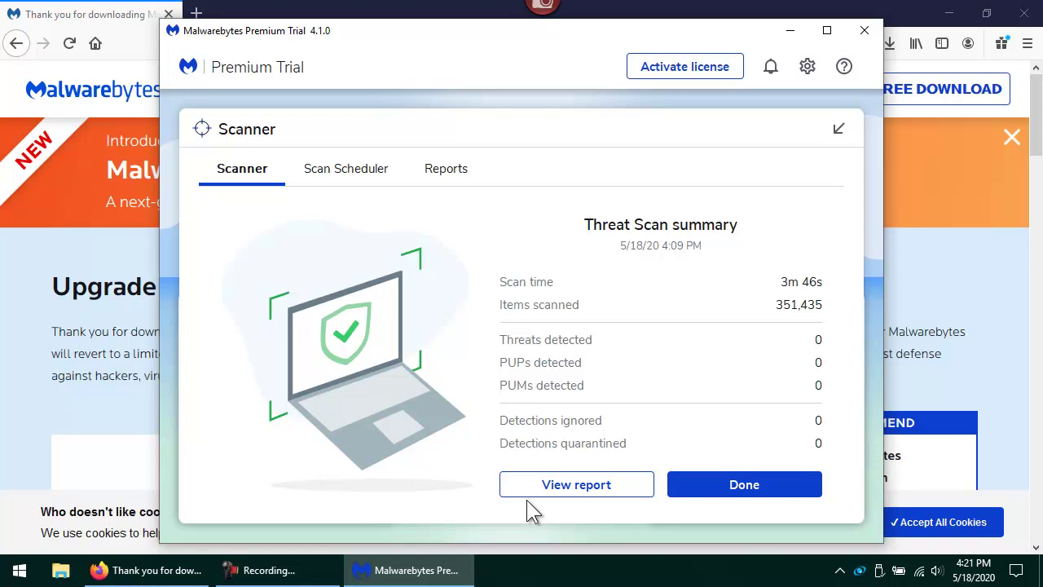
# Dismiss the Threat Scan summary with Done to return to the protected dashboard
pyautogui.click(721, 482)
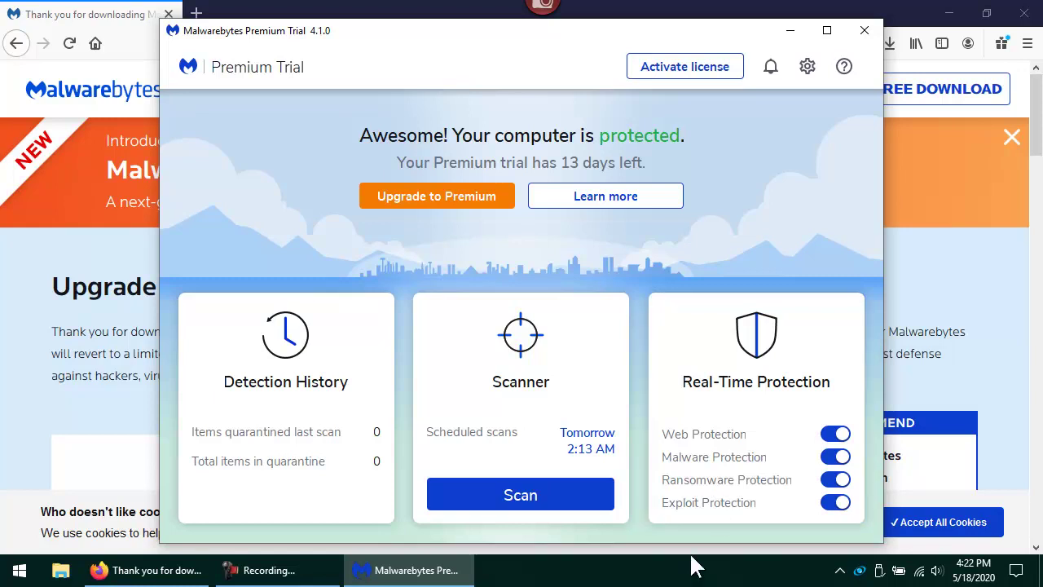
# Open a new Firefox tab and enter avast.com in the address bar
pyautogui.click(198, 13)
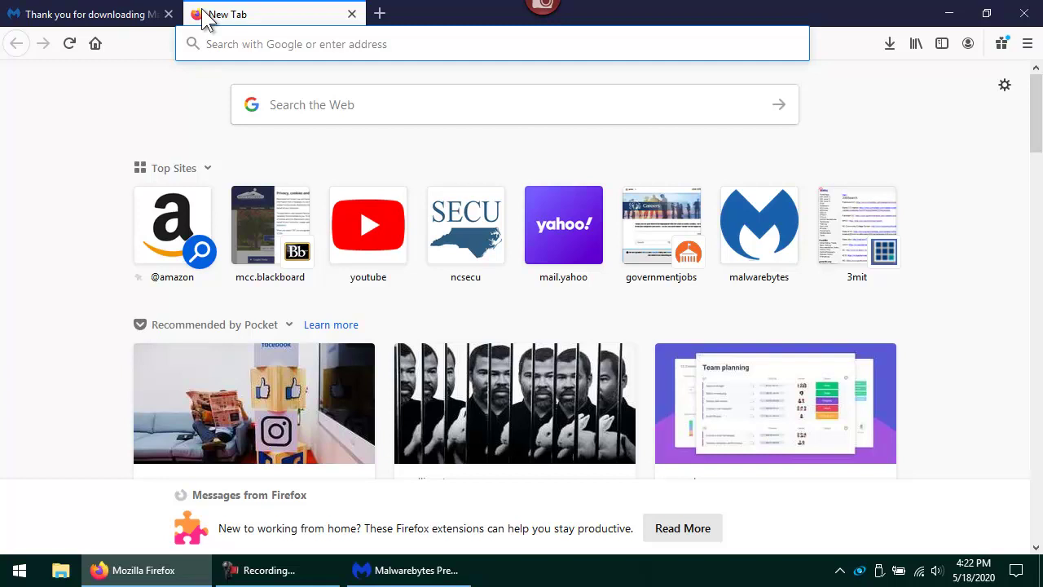
pyautogui.write('avast.com')
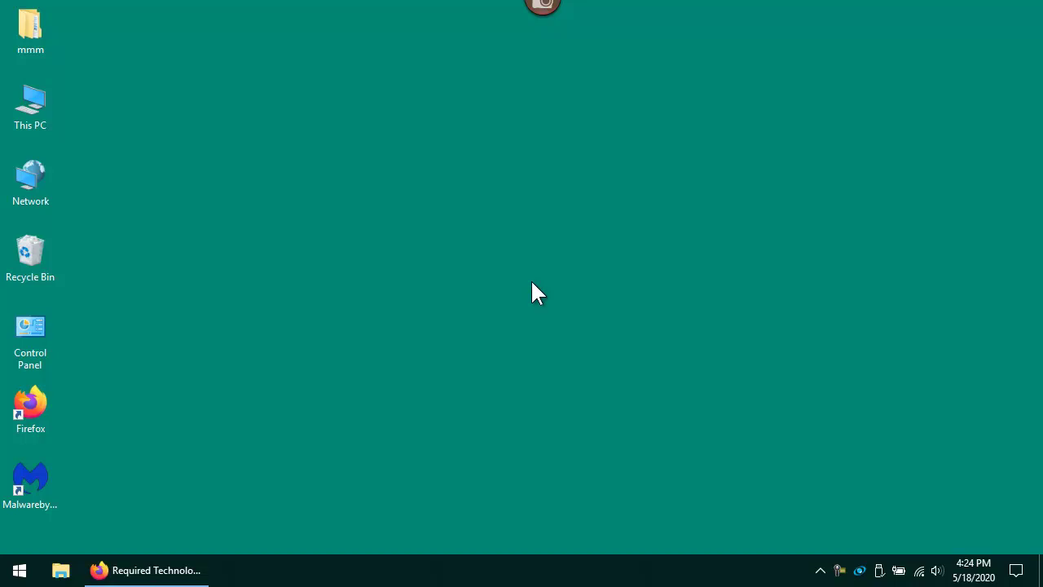
# Search 'app' from the Start menu and open the Apps & features settings page
pyautogui.press('super')
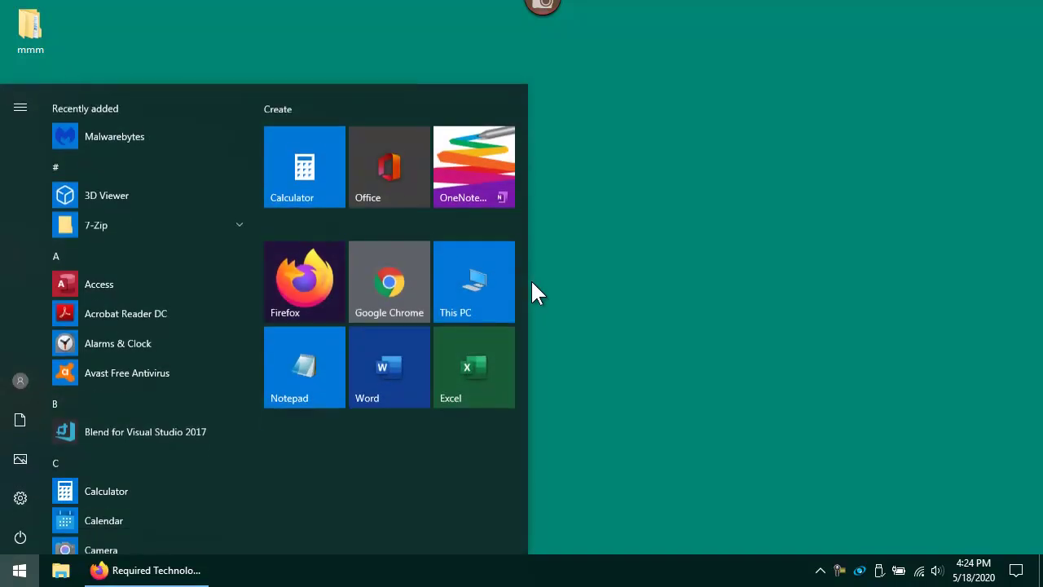
pyautogui.write('app')
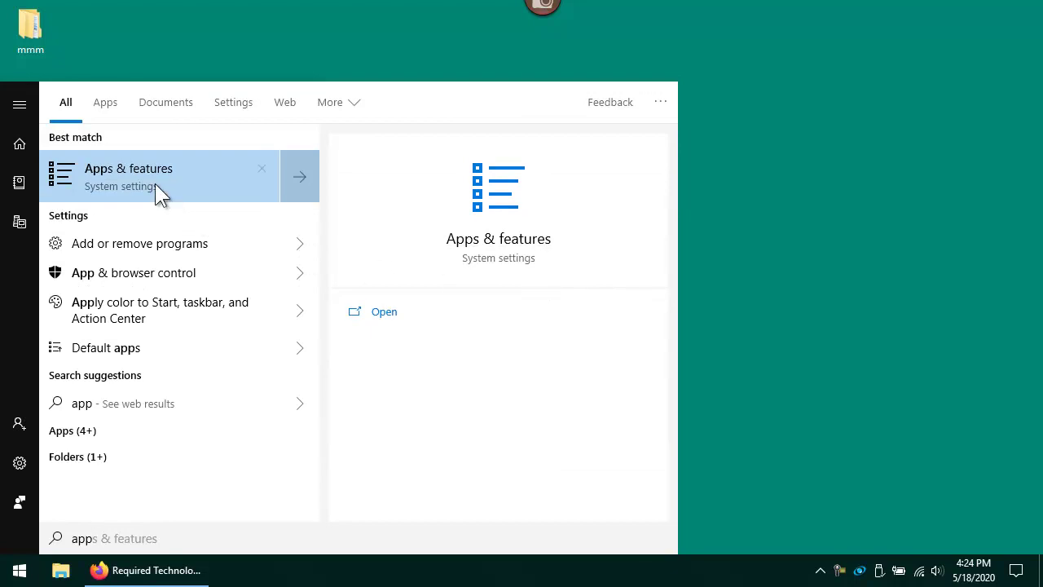
pyautogui.click(176, 163)
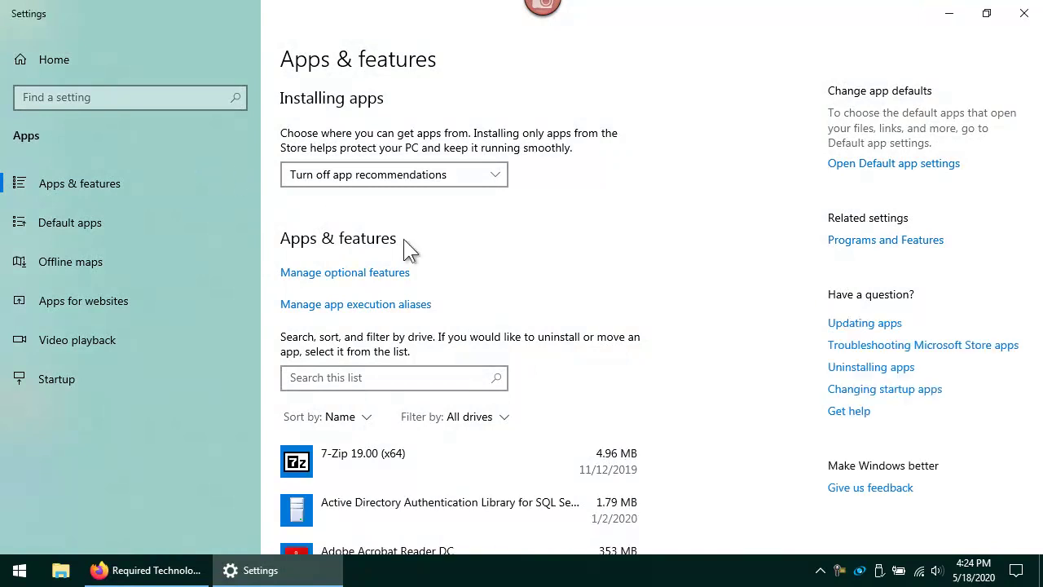
# Find Microsoft Office 365 ProPlus in the apps list and choose Uninstall
pyautogui.scroll(-5, 725, 434)
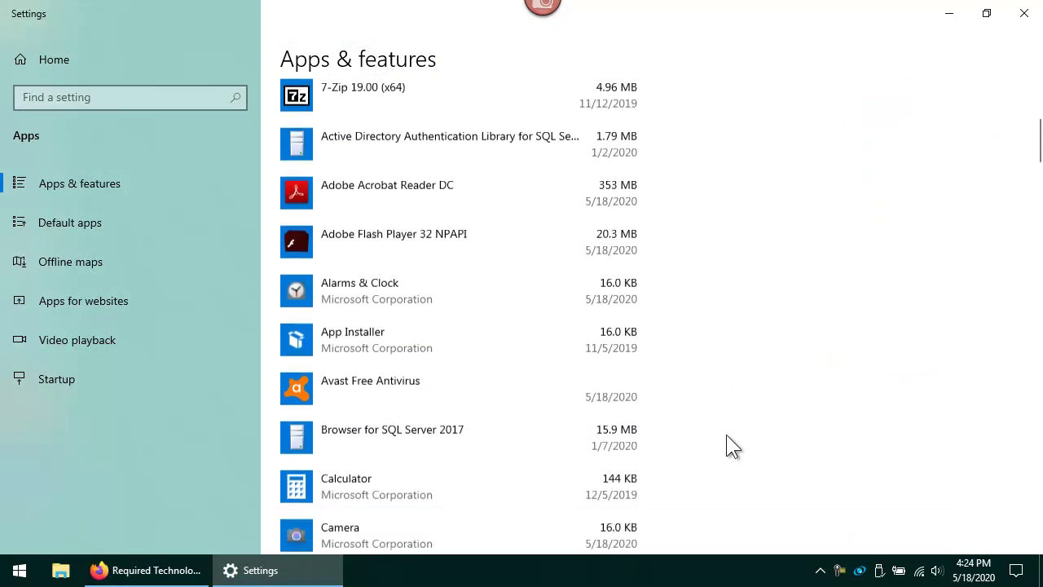
pyautogui.scroll(-10, 726, 434)
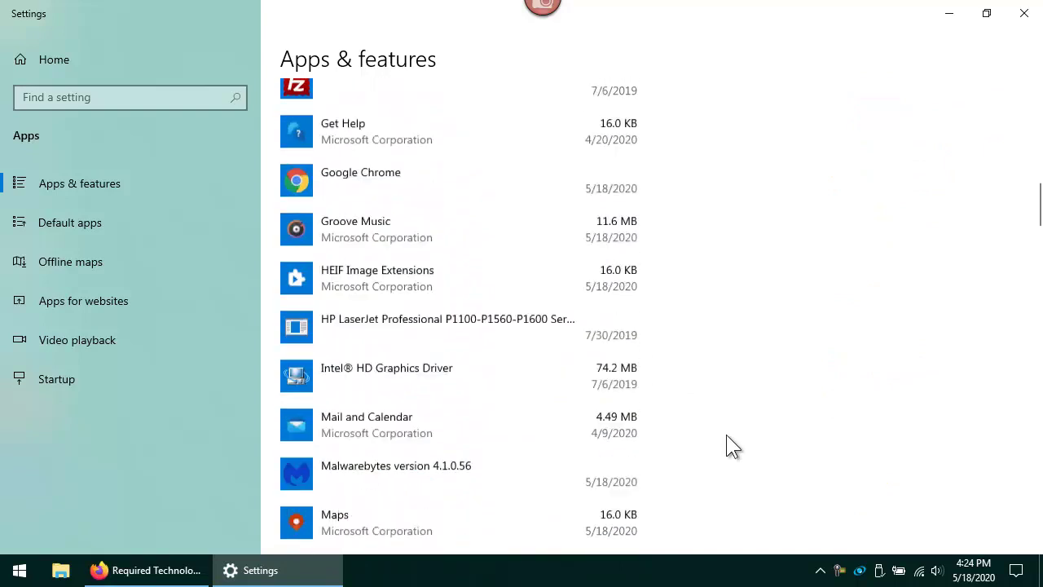
pyautogui.scroll(-3, 726, 434)
pyautogui.scroll(-5, 726, 434)
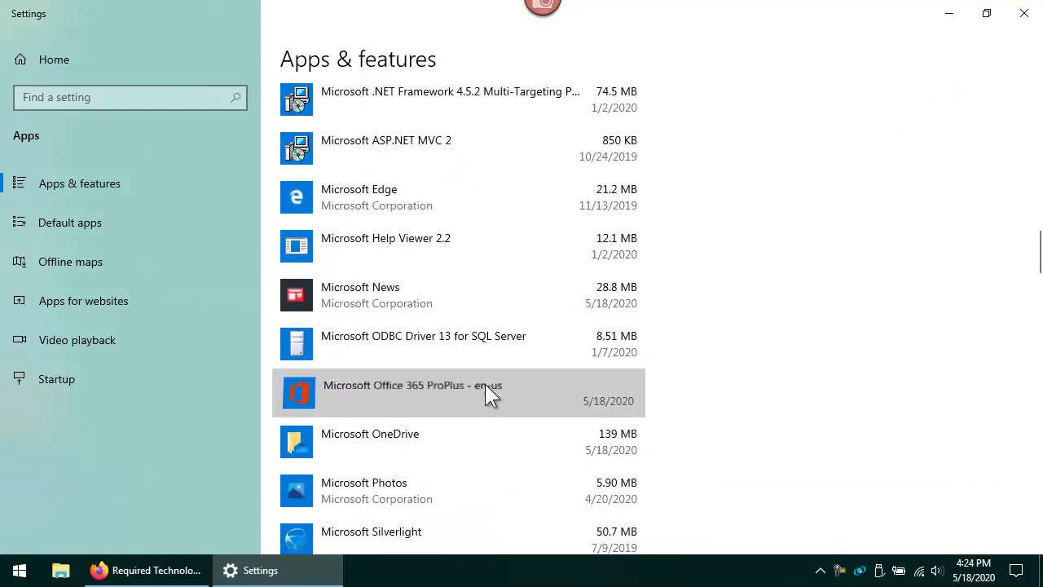
pyautogui.click(485, 389)
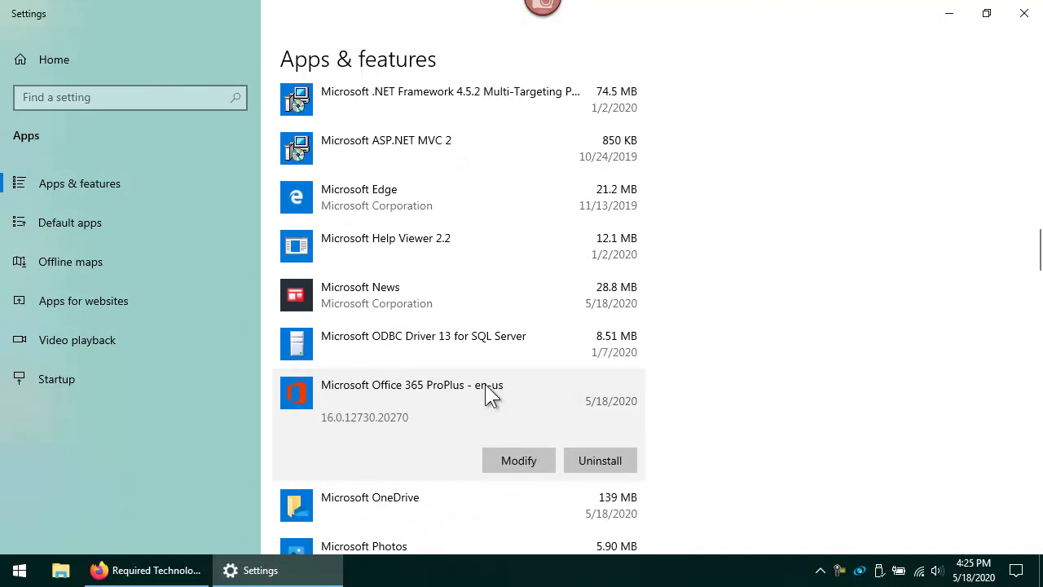
pyautogui.click(595, 459)
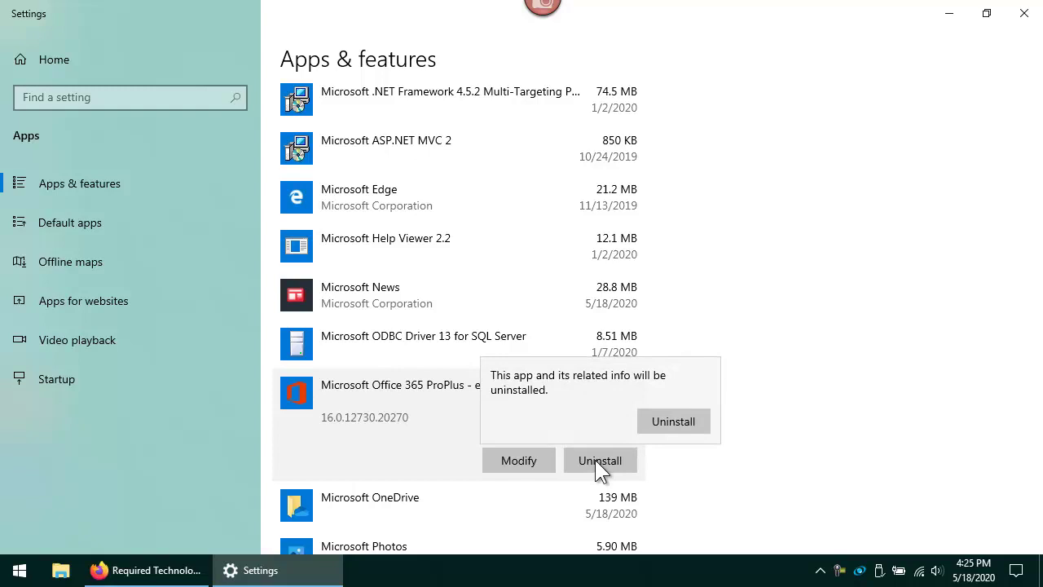
# Confirm removing Office 365 ProPlus in the flyout and the Ready to uninstall dialog
pyautogui.click(677, 418)
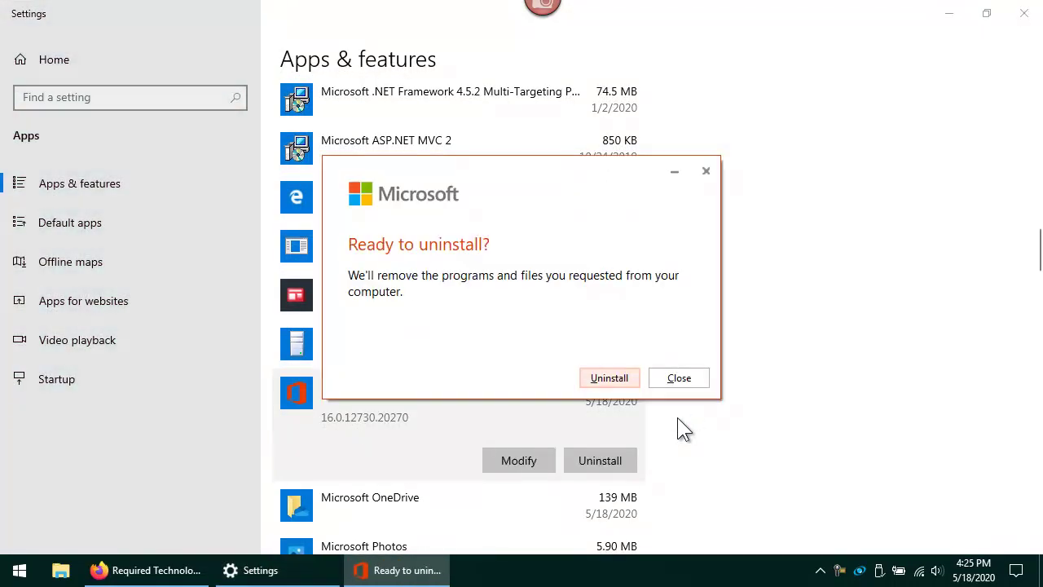
pyautogui.click(610, 377)
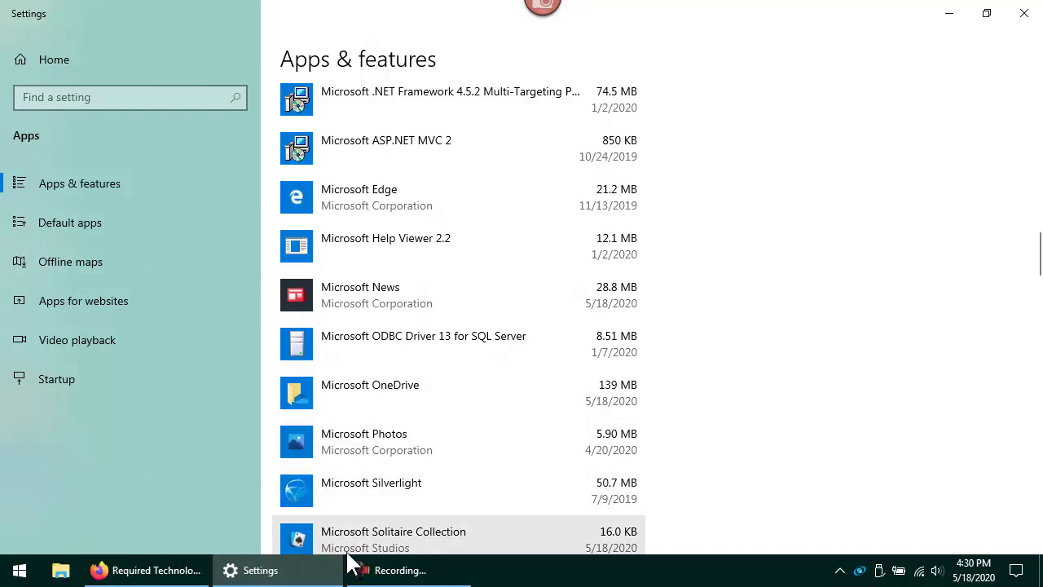
pyautogui.click(145, 574)
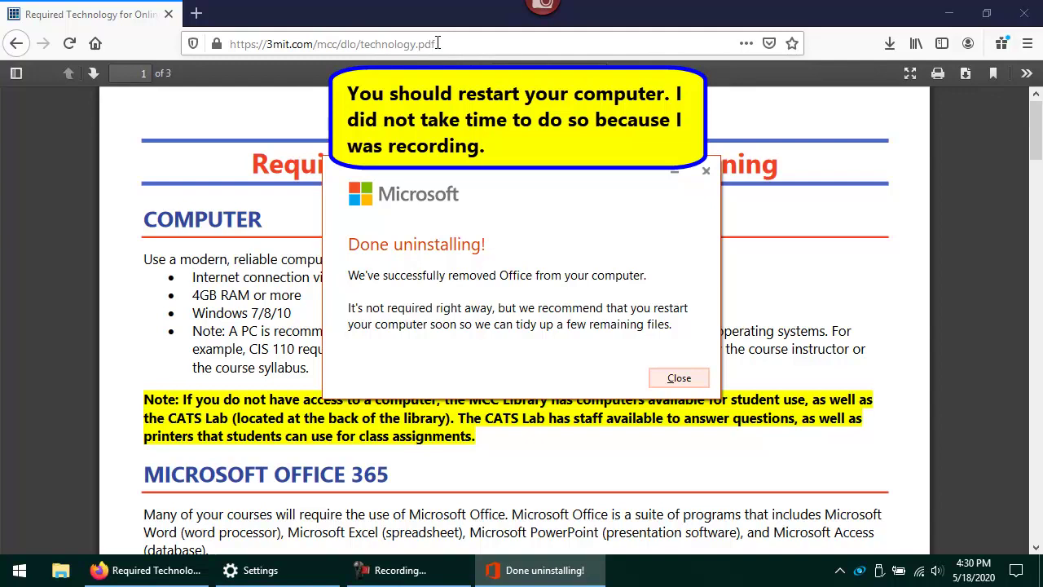
# Close the Done uninstalling notice and scroll the PDF to the Microsoft Office 365 section
pyautogui.click(681, 376)
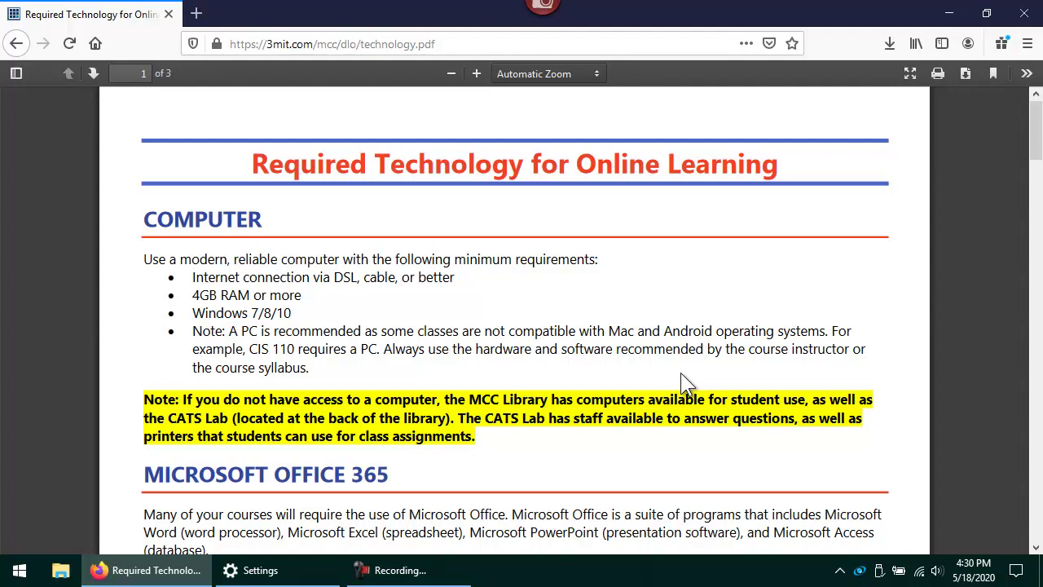
pyautogui.scroll(-3, 684, 391)
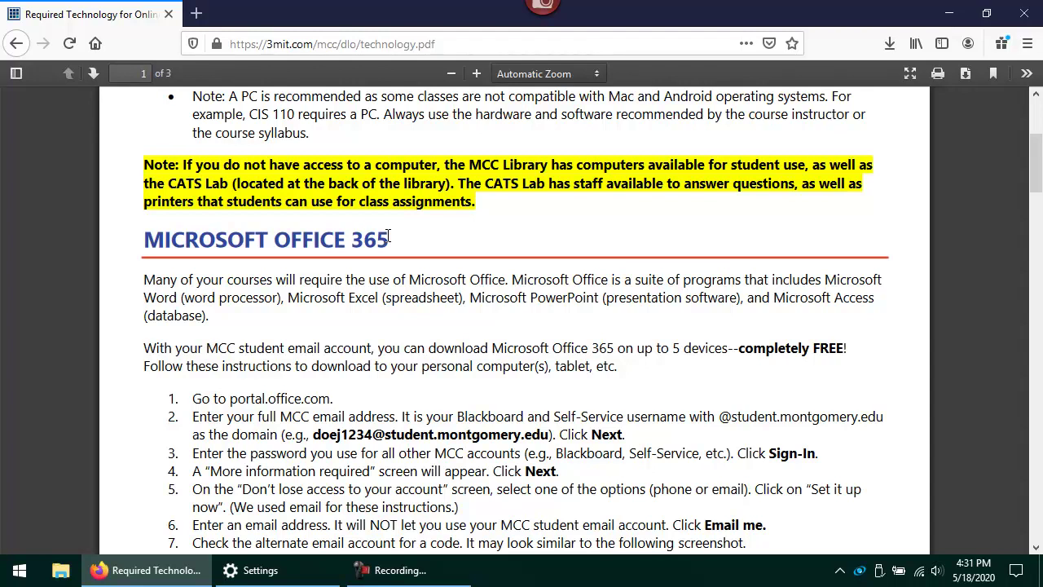
# Go to portal.office.com in a new tab and sign in with the school e-mail and password
pyautogui.click(195, 13)
pyautogui.write('portal.offi')
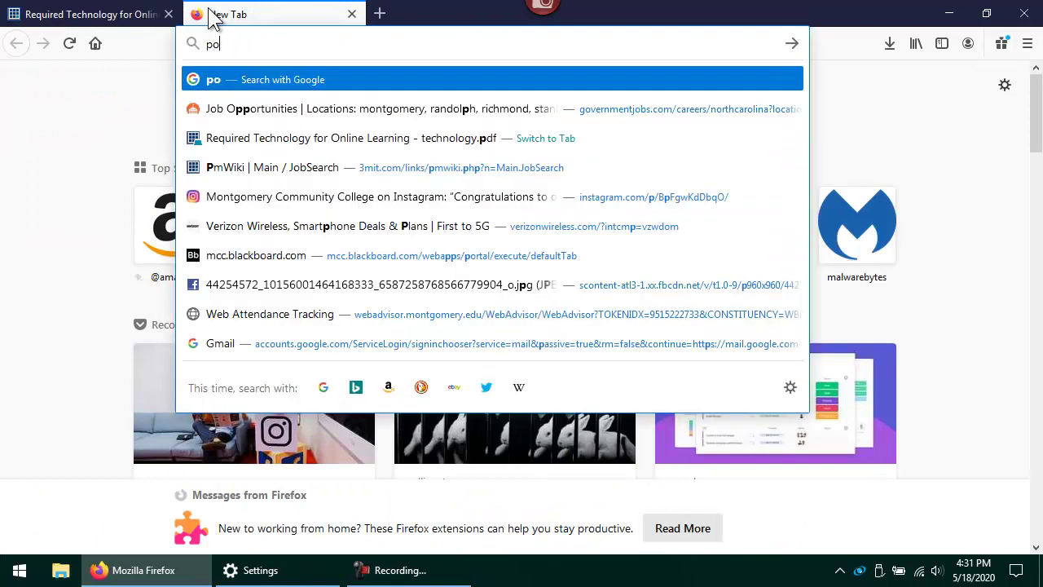
pyautogui.write('ce.com')
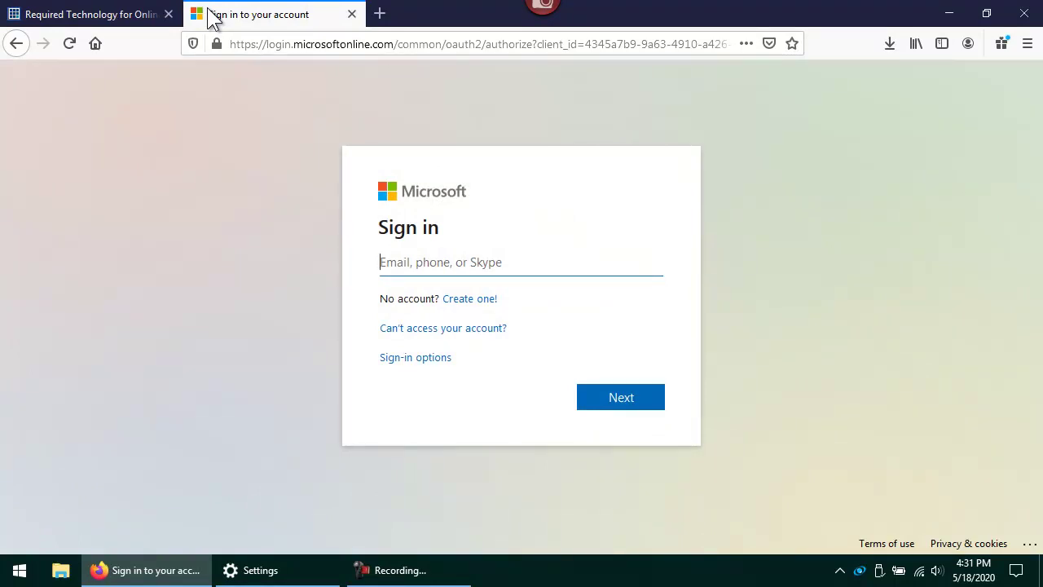
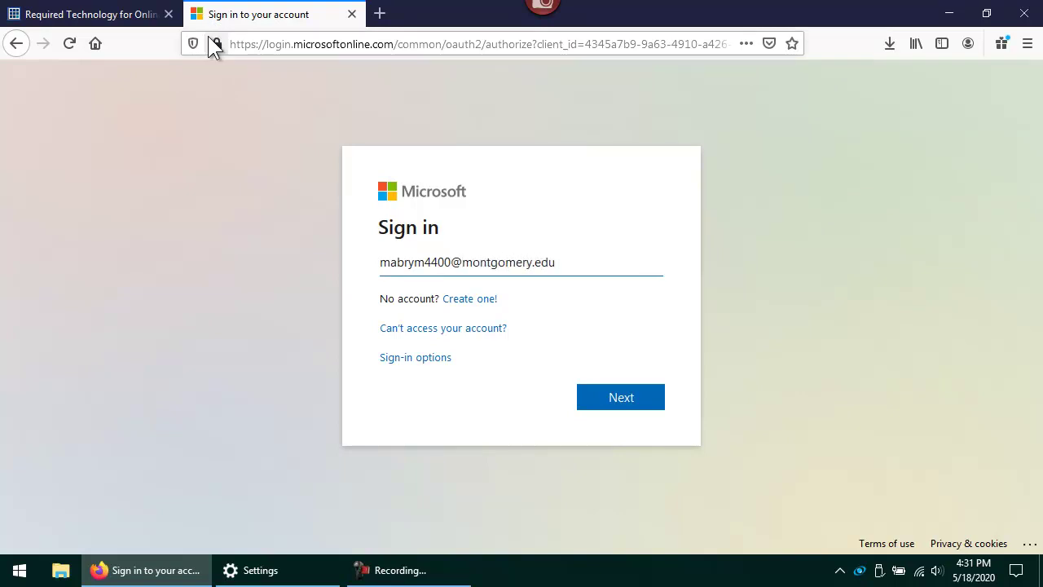
pyautogui.press('Return')
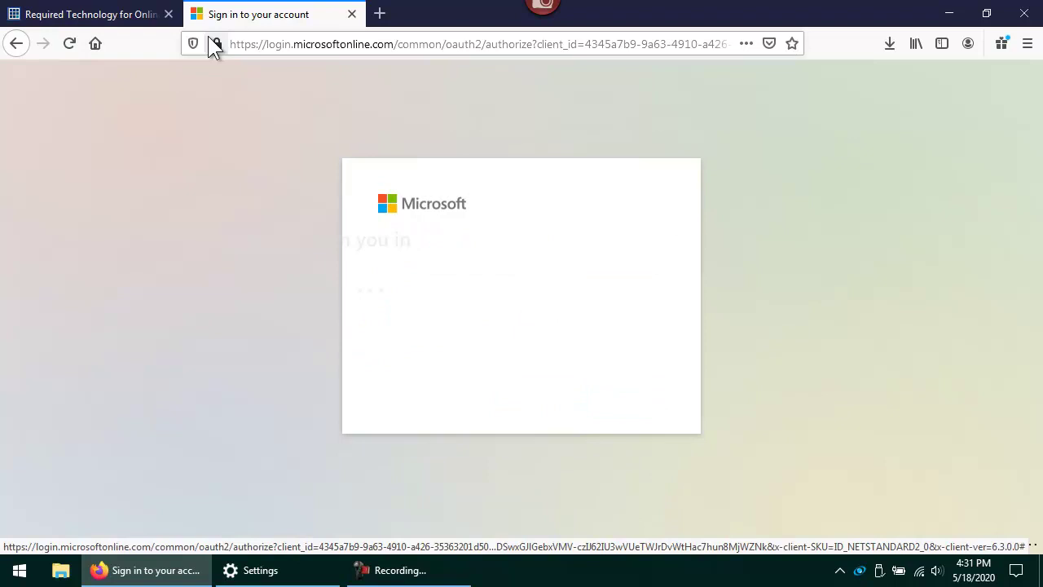
pyautogui.write('•••••')
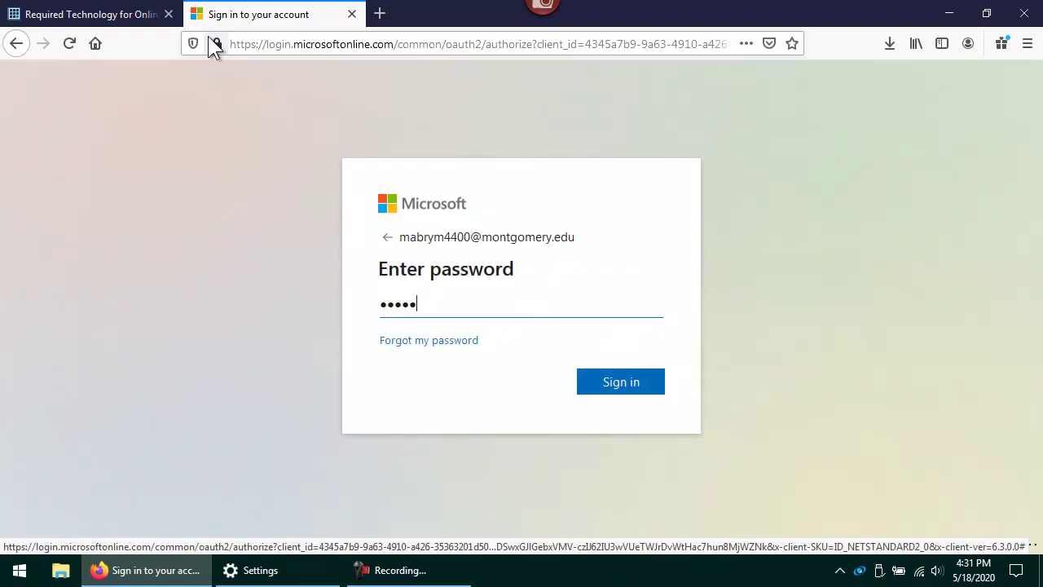
pyautogui.write('••••')
pyautogui.press('Return')
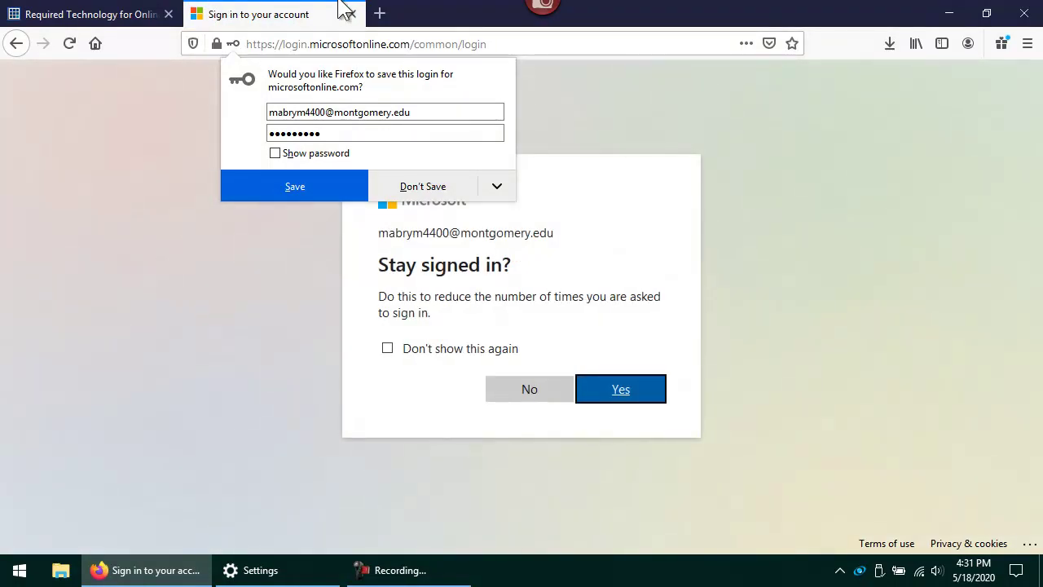
# Decline saving the login and choose not to stay signed in, suppressing the prompt
pyautogui.click(403, 195)
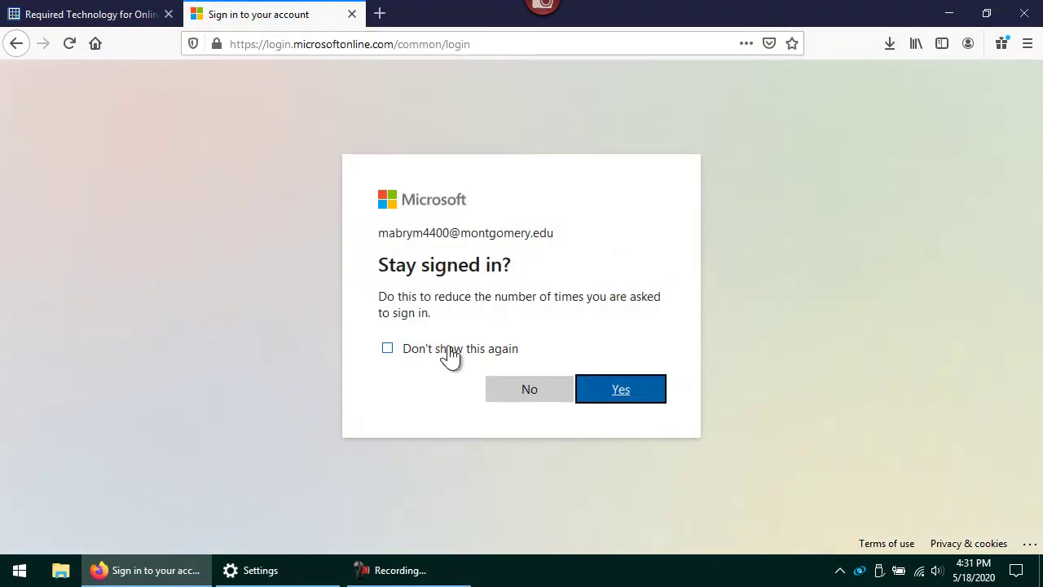
pyautogui.click(450, 350)
pyautogui.click(519, 391)
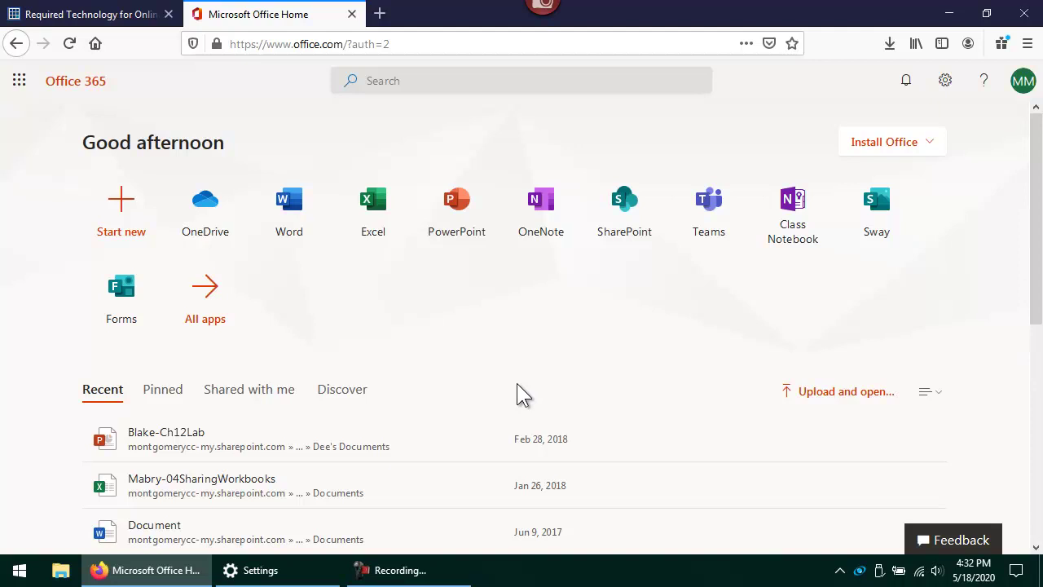
# Save the Office 365 apps installer OfficeSetup.exe to Downloads and close the install-steps overlay
pyautogui.click(918, 145)
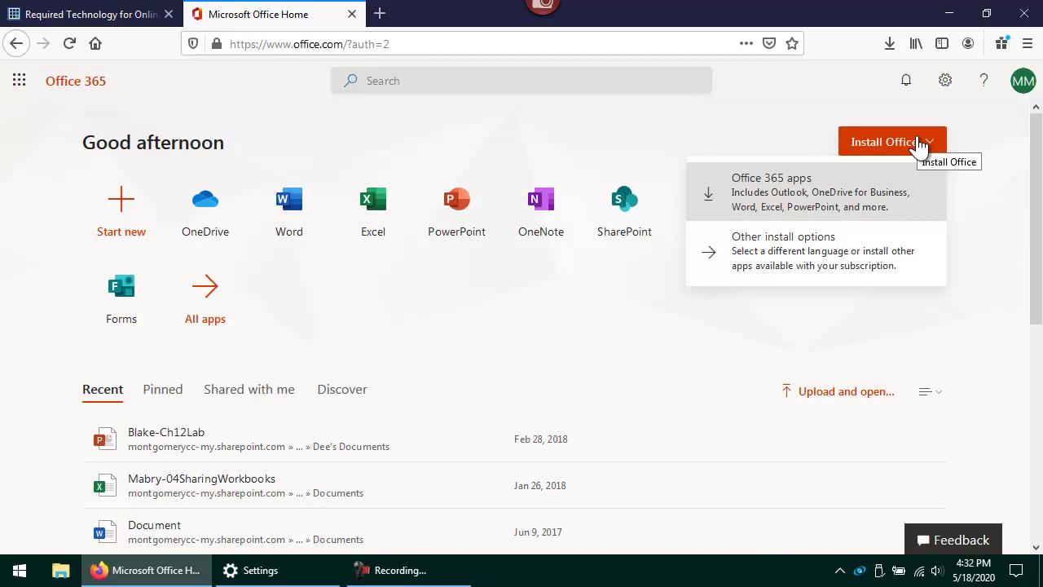
pyautogui.click(837, 184)
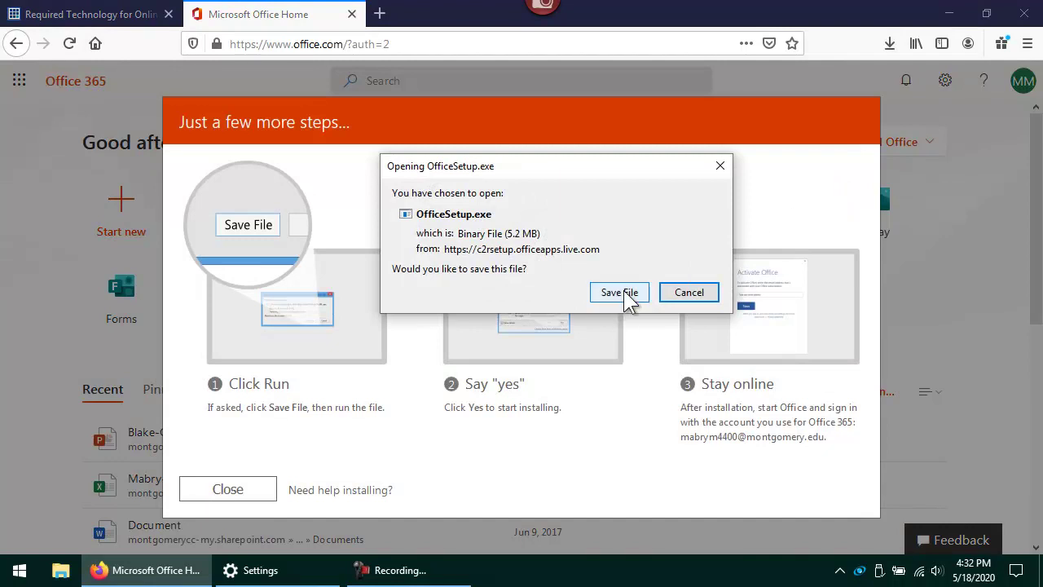
pyautogui.click(620, 293)
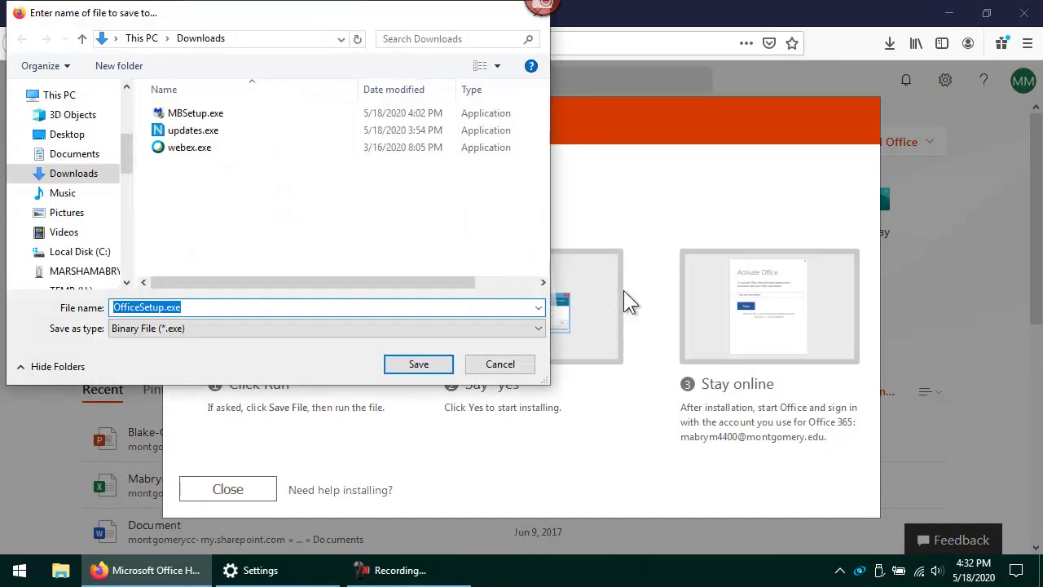
pyautogui.click(430, 365)
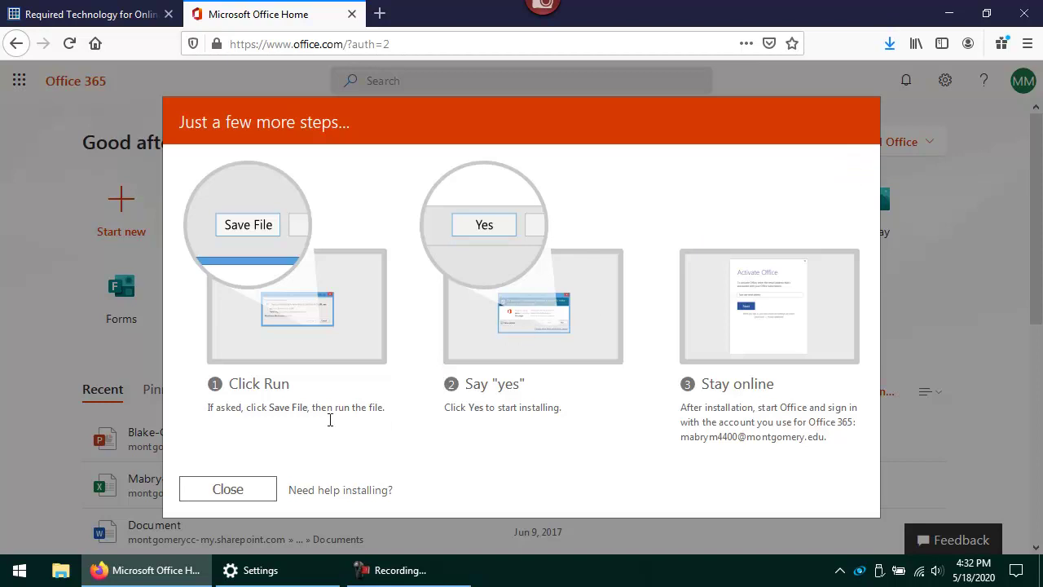
pyautogui.click(227, 488)
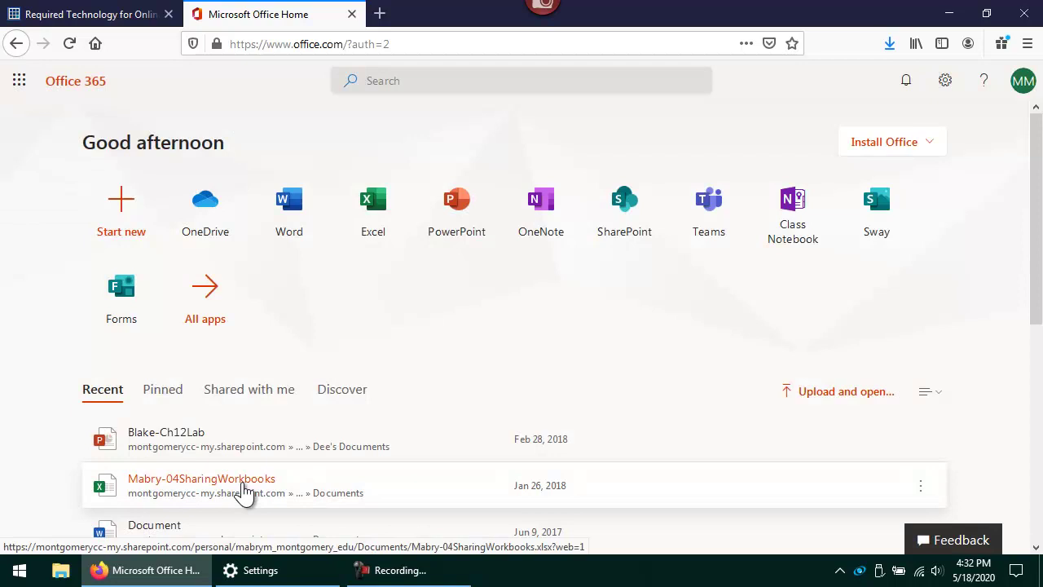
pyautogui.click(891, 45)
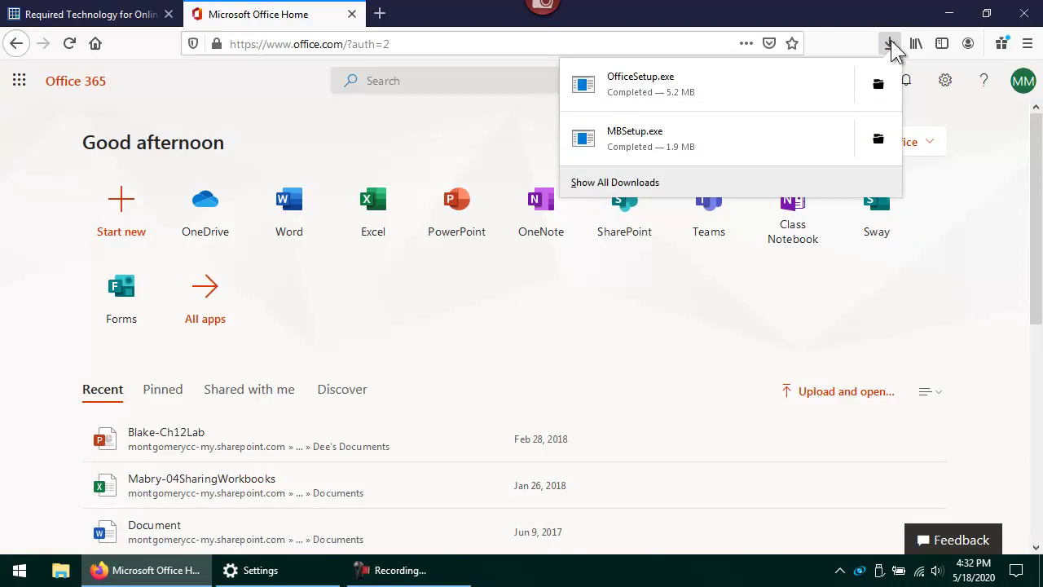
# Run OfficeSetup.exe from the downloads panel and let Office install
pyautogui.click(796, 93)
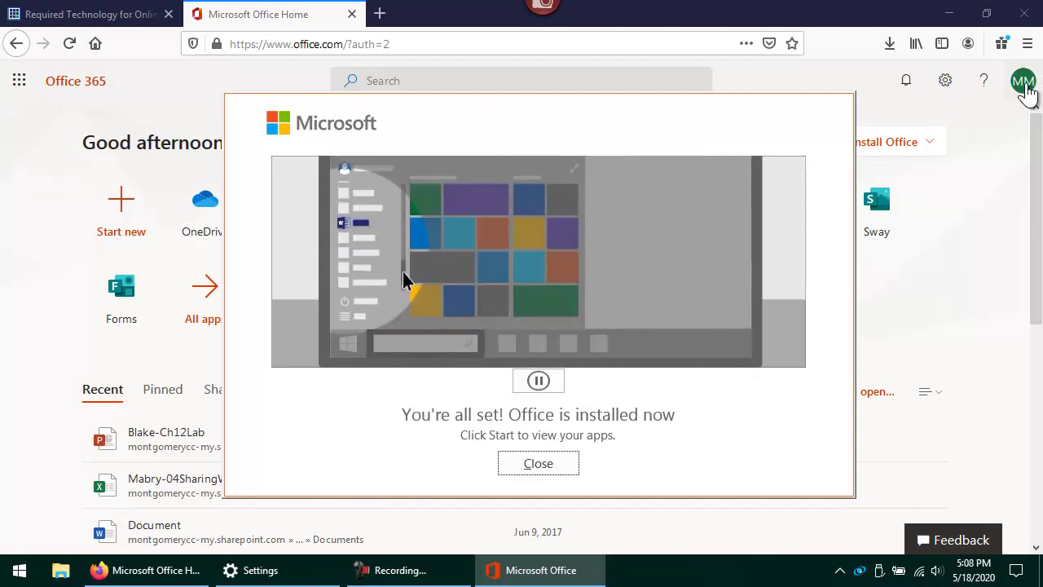
# Sign out of the Office 365 account from the account menu
pyautogui.click(1025, 88)
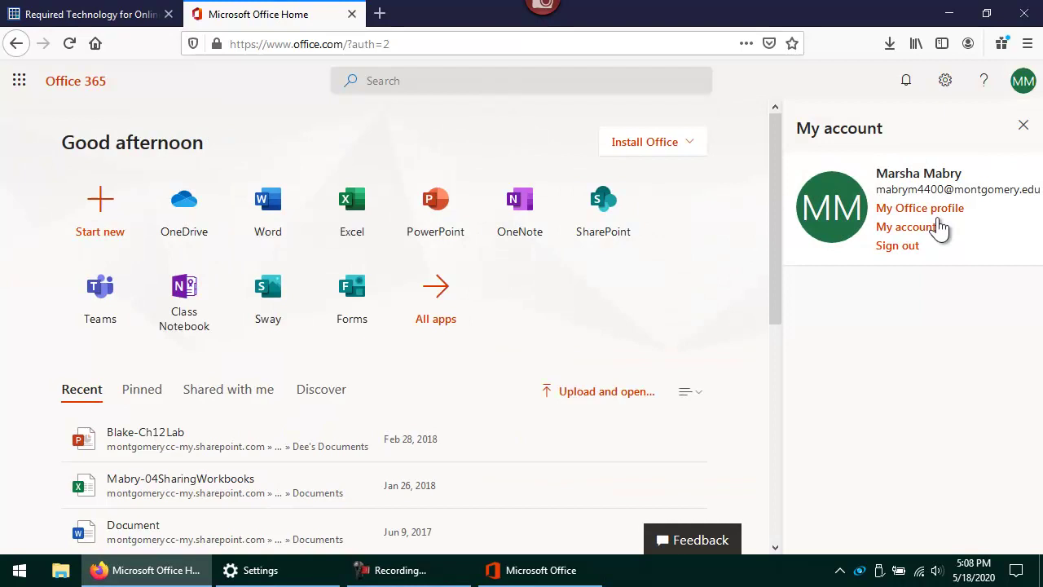
pyautogui.click(912, 244)
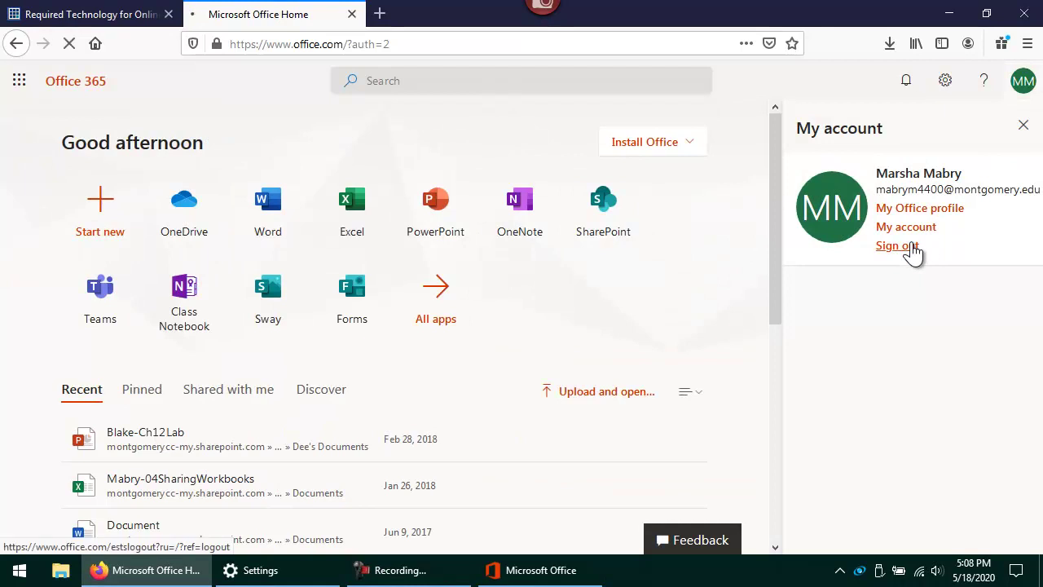